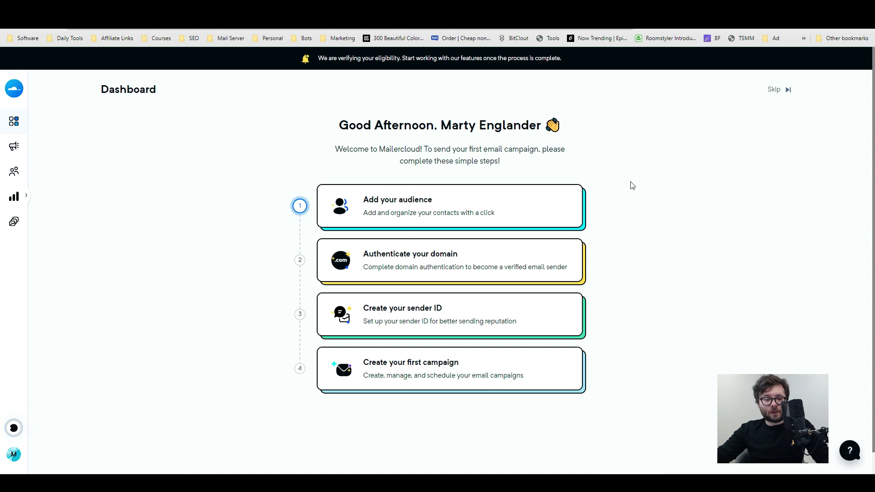
Browse the Campaigns, Audience and Reports menus in the sidebar
{"action": "mouse_move", "coordinate": [26, 147]}
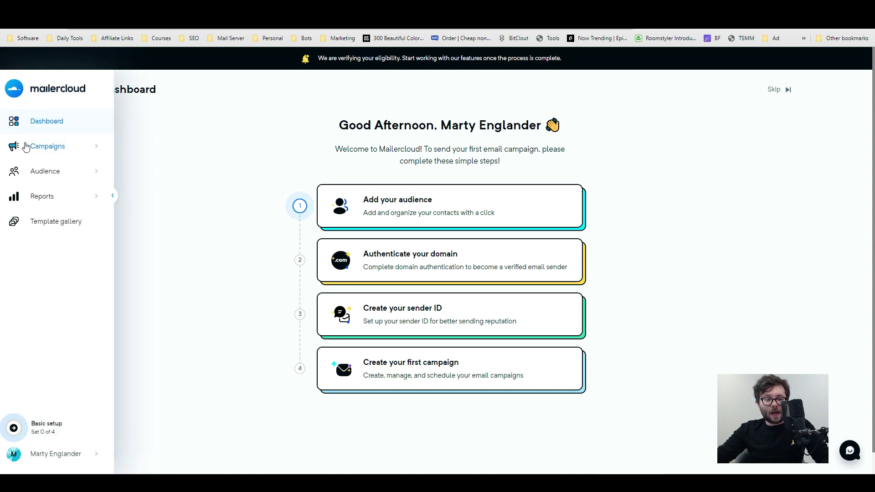
{"action": "left_click", "coordinate": [97, 149]}
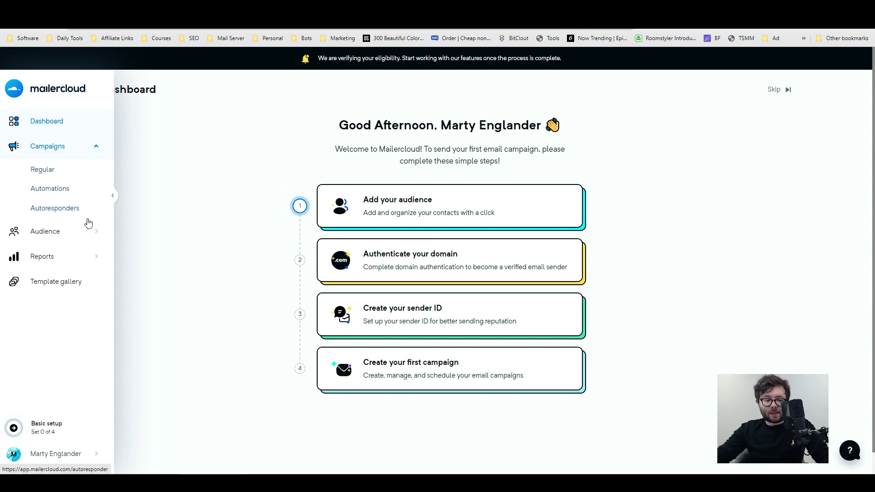
{"action": "left_click", "coordinate": [91, 231]}
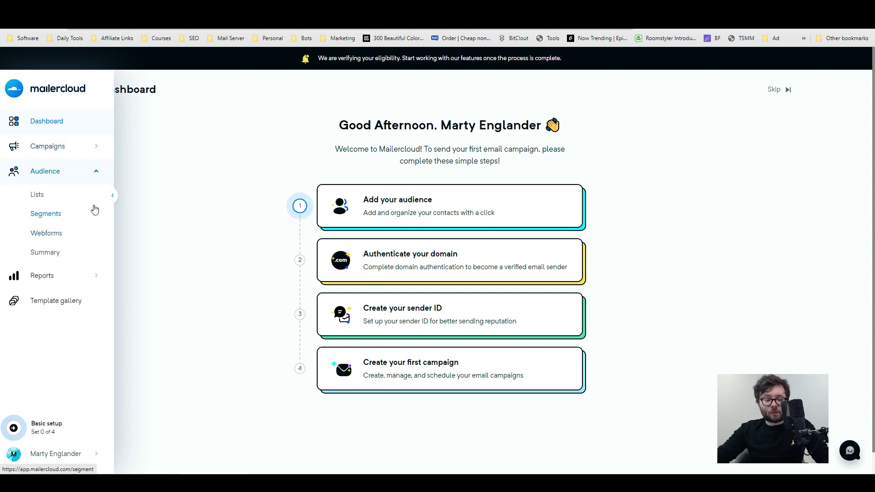
{"action": "left_click", "coordinate": [96, 275]}
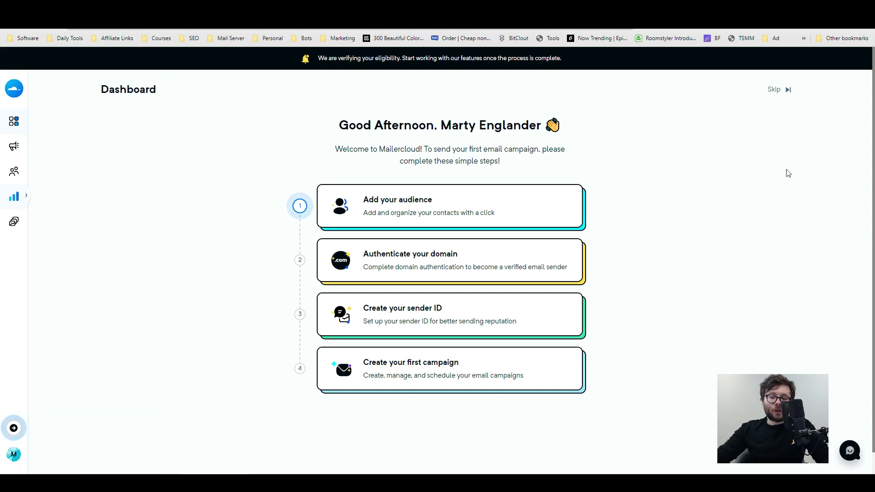
In Lists, view the Default List's Domains / Devices and Contacts tabs, then its contact's profile
{"action": "left_click", "coordinate": [774, 89]}
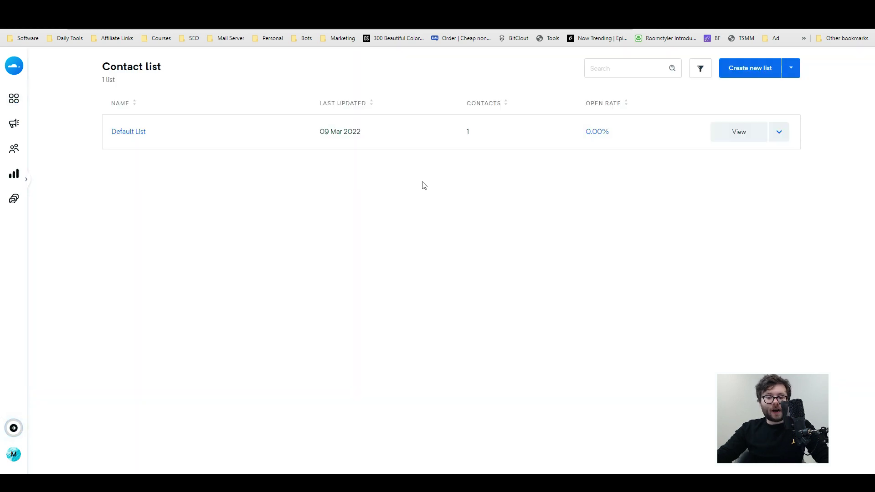
{"action": "left_click", "coordinate": [793, 71]}
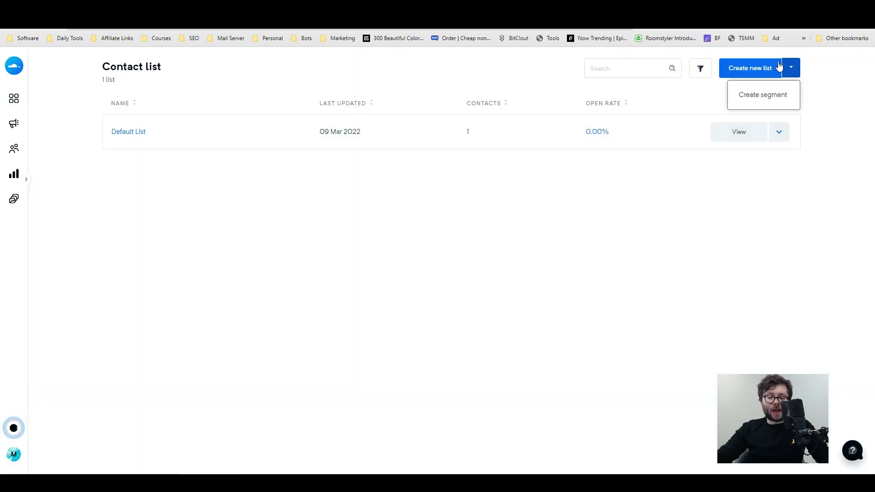
{"action": "left_click", "coordinate": [789, 163]}
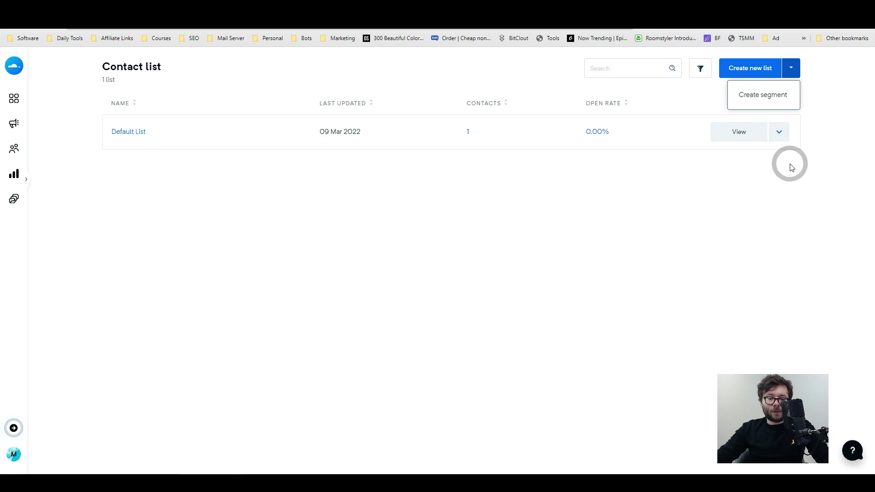
{"action": "left_click", "coordinate": [748, 132]}
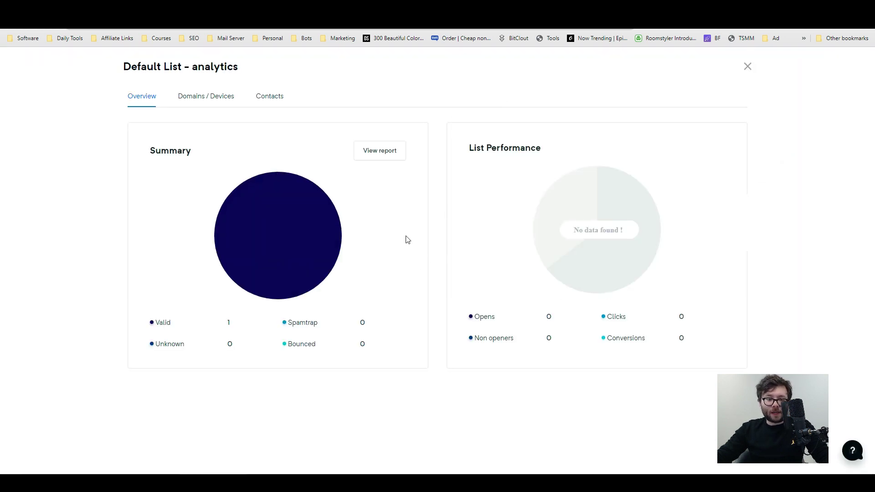
{"action": "left_click", "coordinate": [211, 98]}
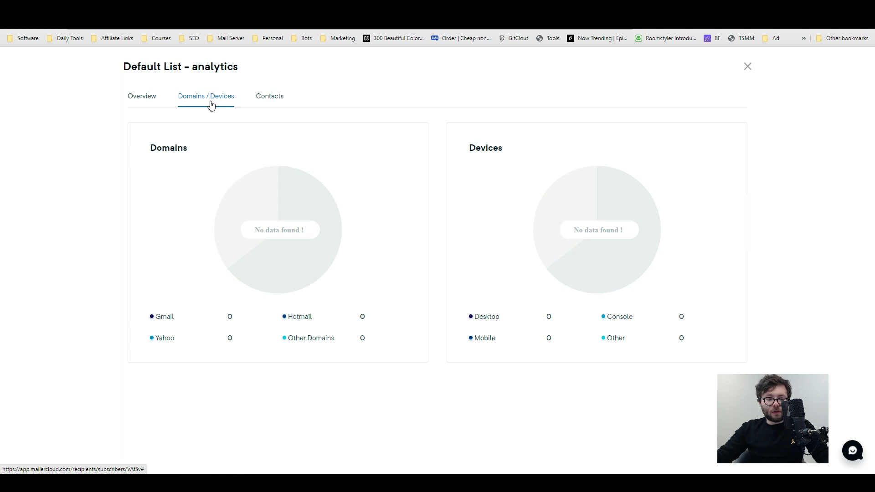
{"action": "left_click", "coordinate": [259, 97]}
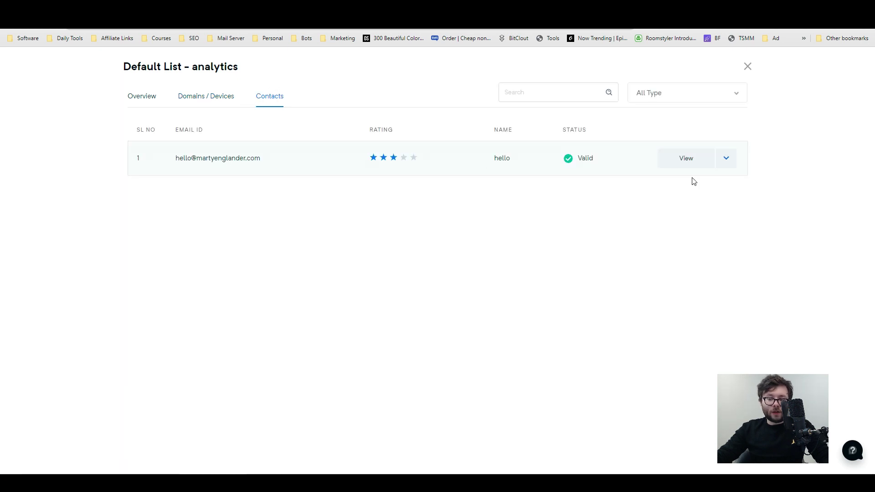
{"action": "left_click", "coordinate": [685, 160]}
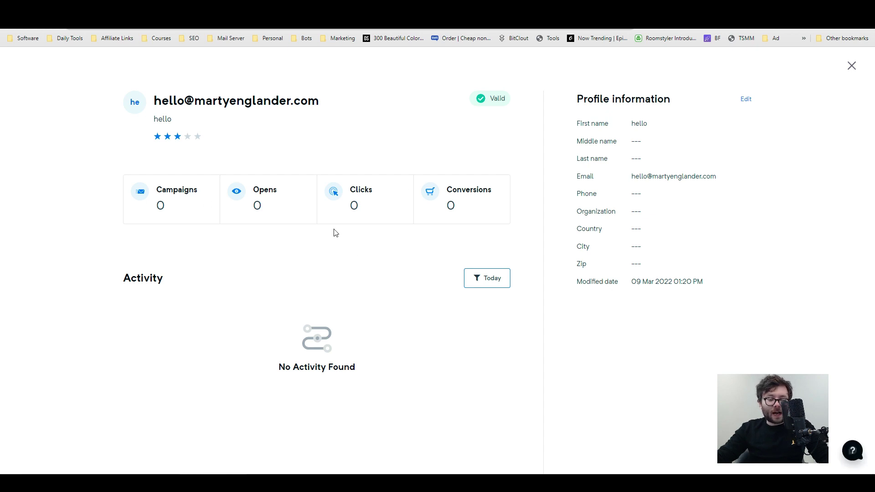
Open and close the contact's Edit panel, try the Today date filter, then create a new list
{"action": "left_click_drag", "start_coordinate": [595, 129], "coordinate": [623, 235]}
{"action": "left_click", "coordinate": [746, 99]}
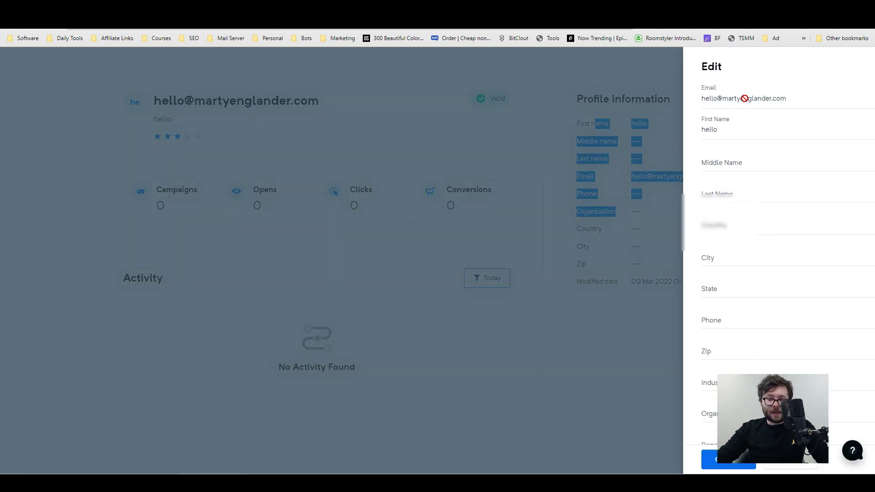
{"action": "left_click", "coordinate": [154, 140]}
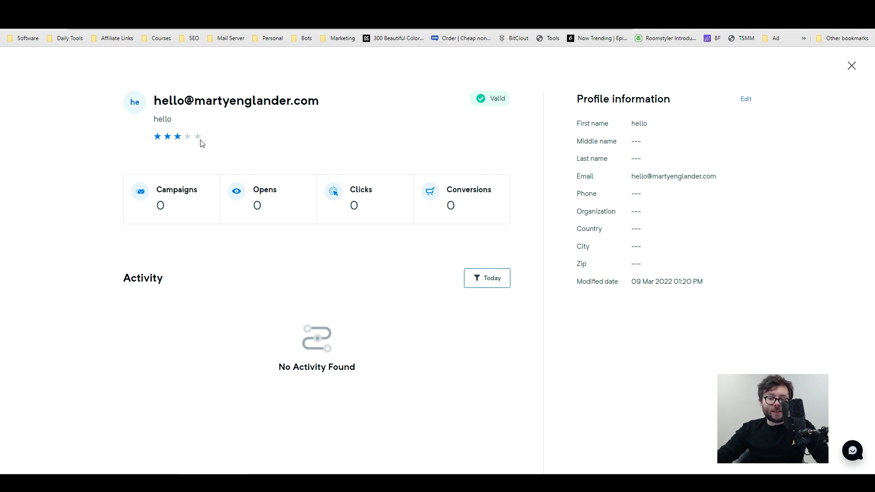
{"action": "left_click", "coordinate": [487, 278]}
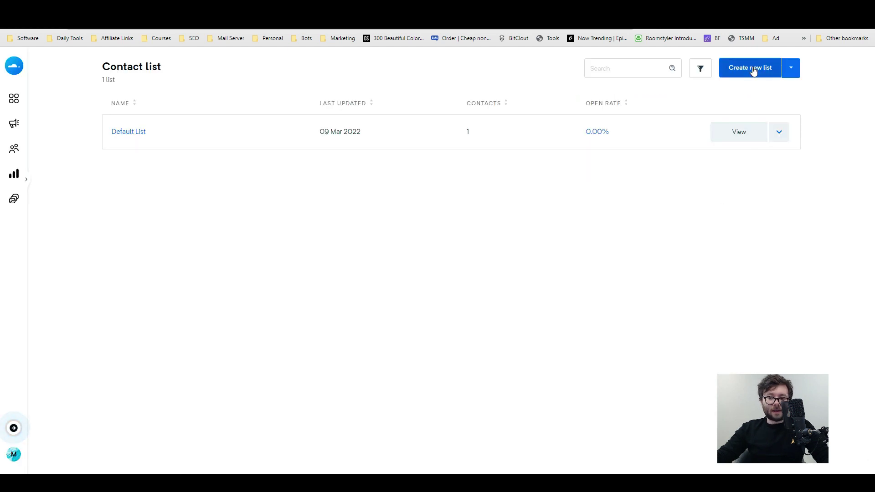
{"action": "left_click", "coordinate": [754, 69]}
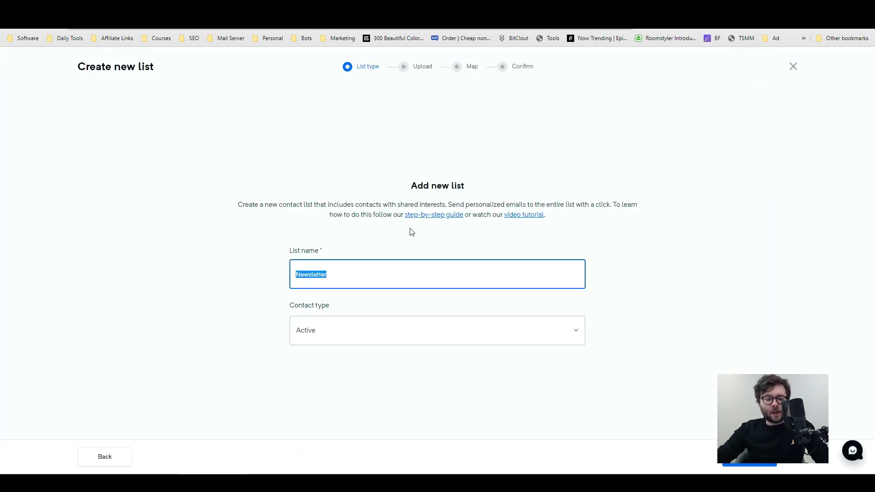
Name the new list Newsletter, review its contact types and continue to importing contacts
{"action": "left_click", "coordinate": [412, 232]}
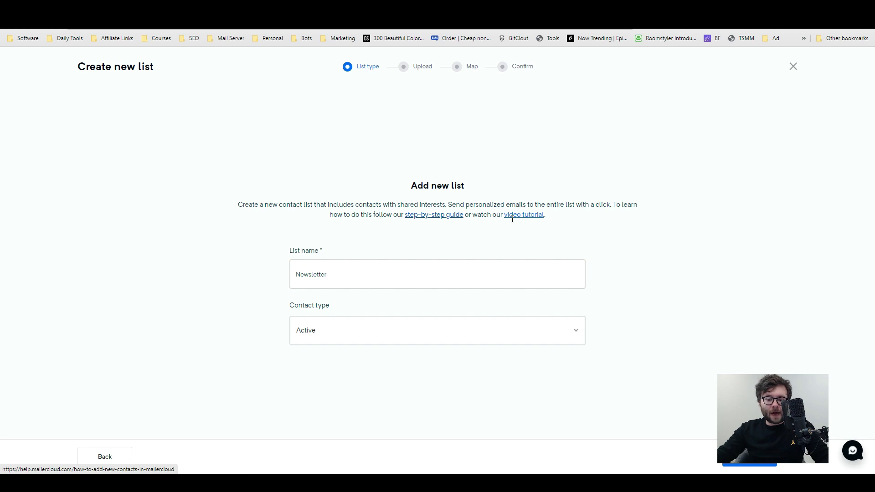
{"action": "left_click", "coordinate": [438, 330]}
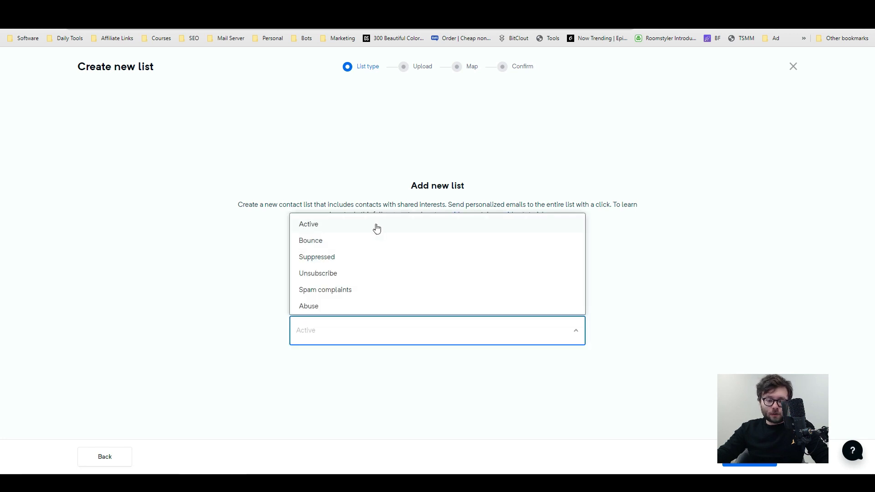
{"action": "left_click", "coordinate": [750, 457]}
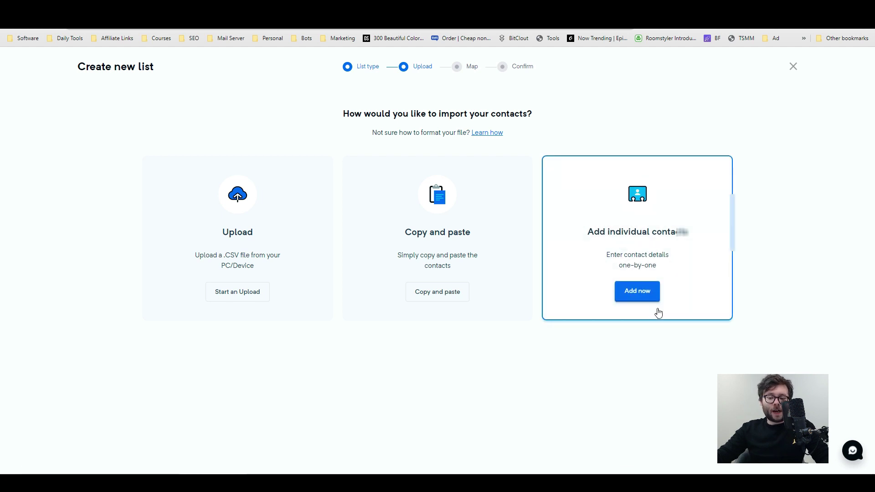
Add one subscriber by hand, cancelling the optional new custom field, and save it
{"action": "left_click", "coordinate": [644, 295]}
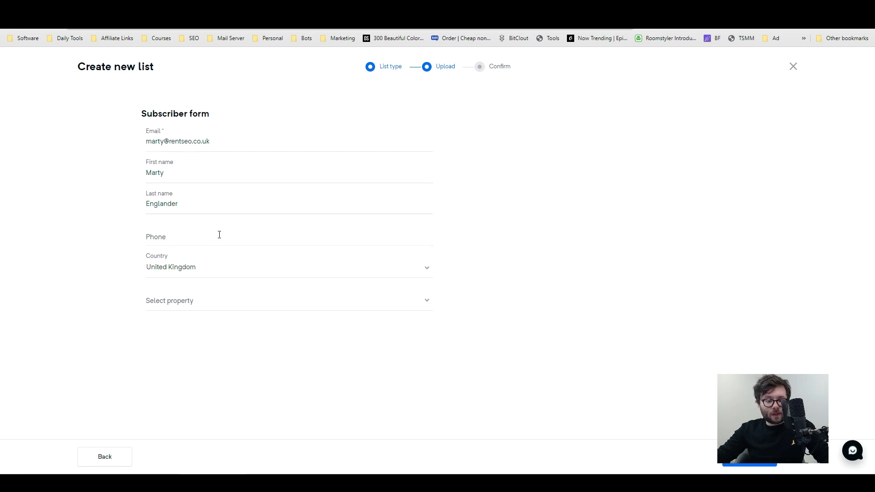
{"action": "left_click", "coordinate": [219, 307]}
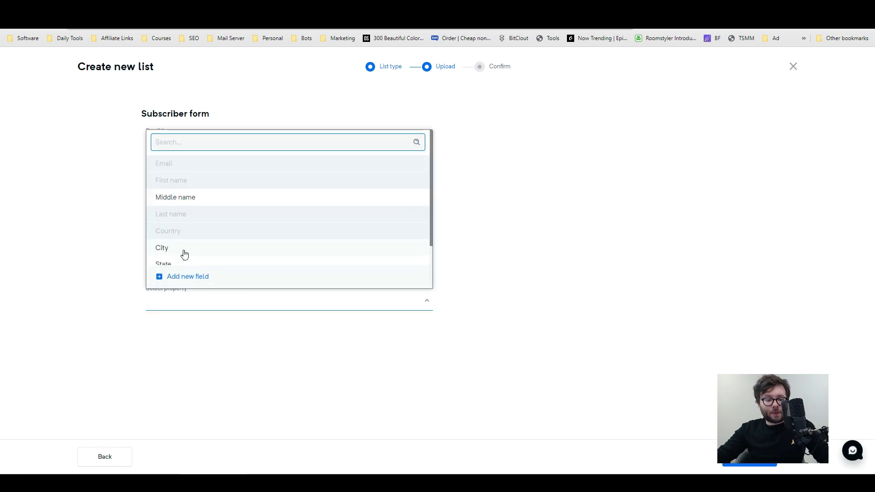
{"action": "scroll", "coordinate": [201, 268], "scroll_direction": "down", "scroll_amount": 1}
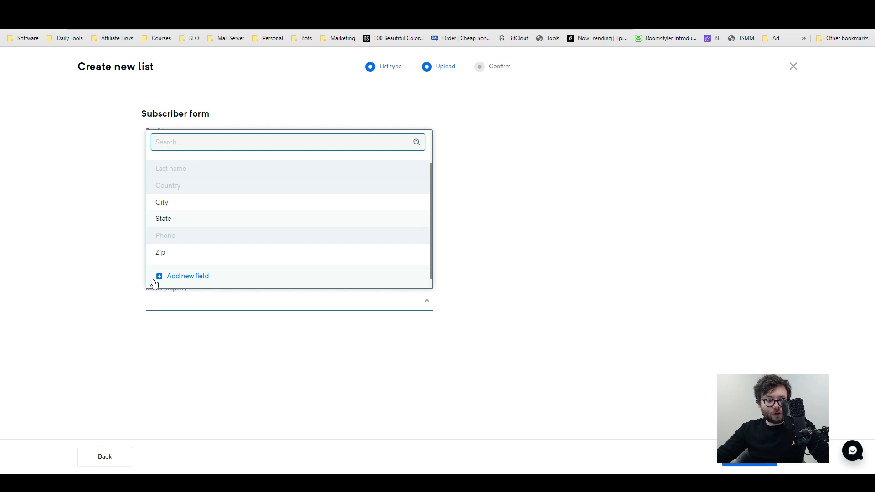
{"action": "left_click", "coordinate": [188, 278]}
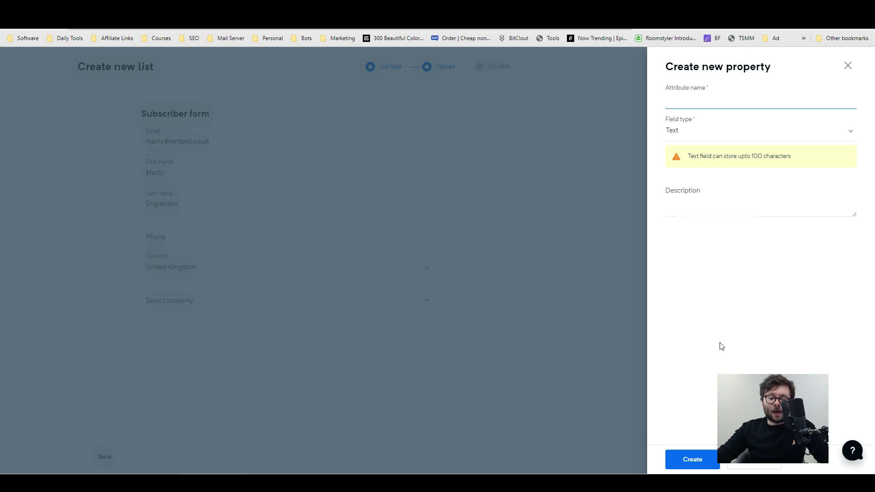
{"action": "left_click", "coordinate": [753, 463]}
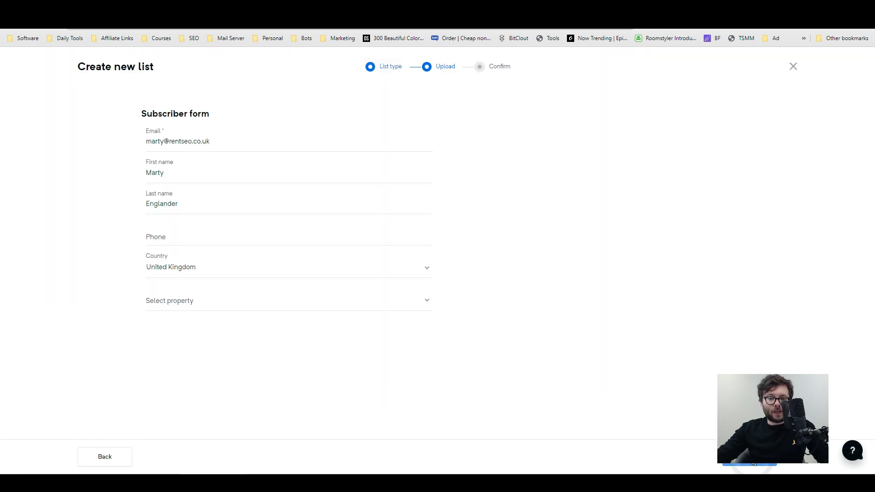
{"action": "left_click", "coordinate": [754, 463]}
Acknowledge the added subscriber and open Authenticate your domain from the onboarding checklist
{"action": "left_click", "coordinate": [438, 302]}
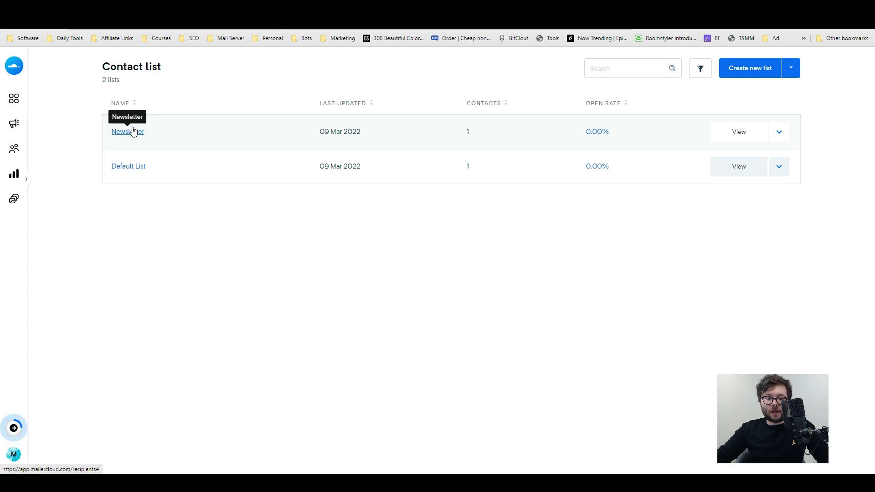
{"action": "double_click", "coordinate": [470, 131]}
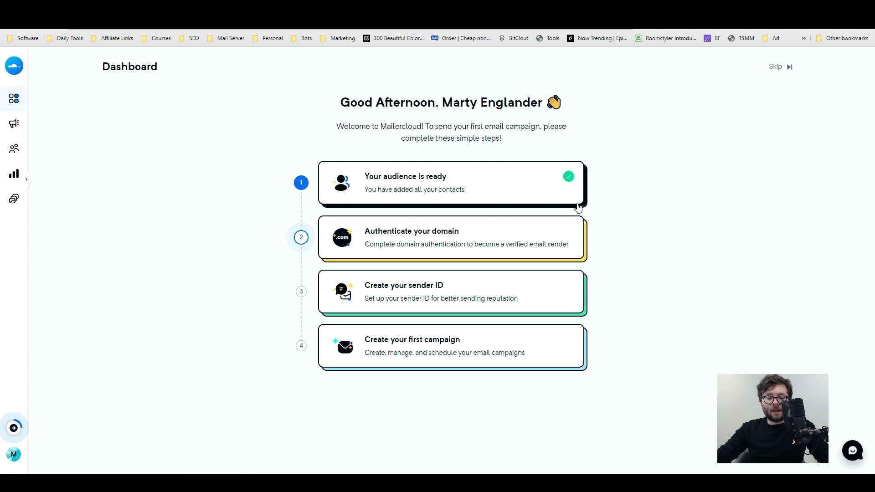
{"action": "left_click", "coordinate": [468, 236]}
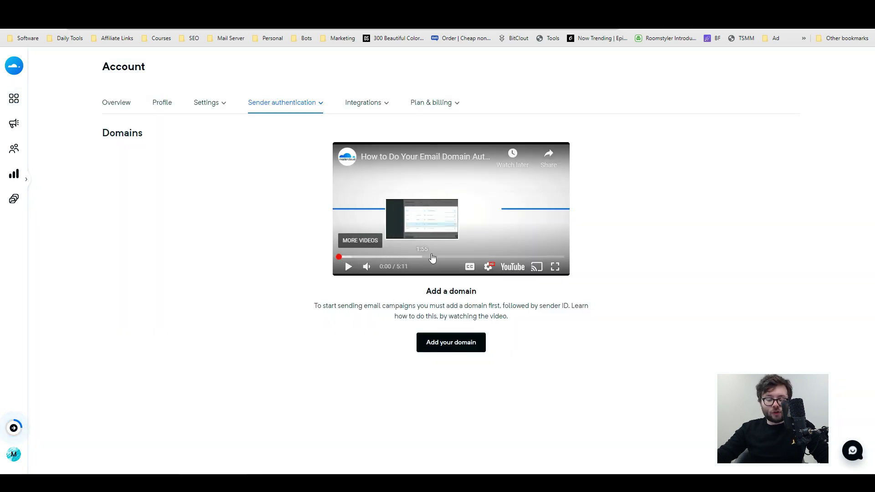
Skim the tutorial video, then add the sending domain and attempt verification, leaving it Not verified
{"action": "left_click", "coordinate": [447, 257]}
{"action": "left_click", "coordinate": [459, 257]}
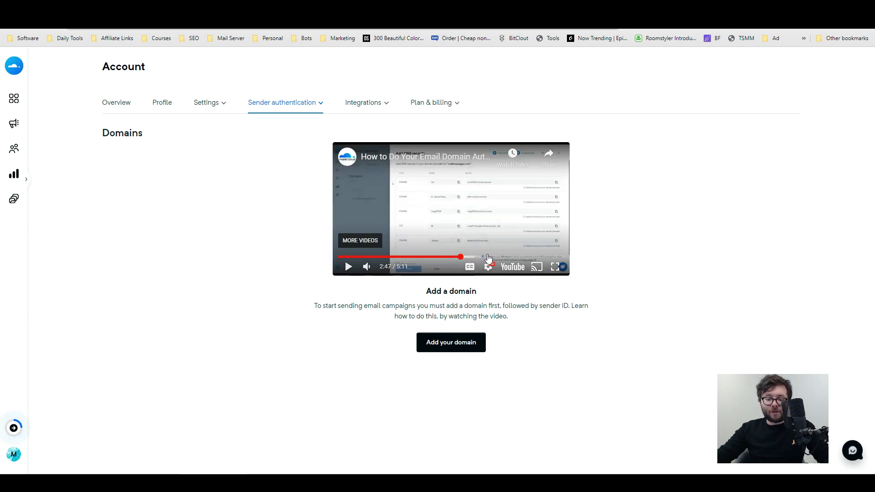
{"action": "left_click", "coordinate": [452, 341]}
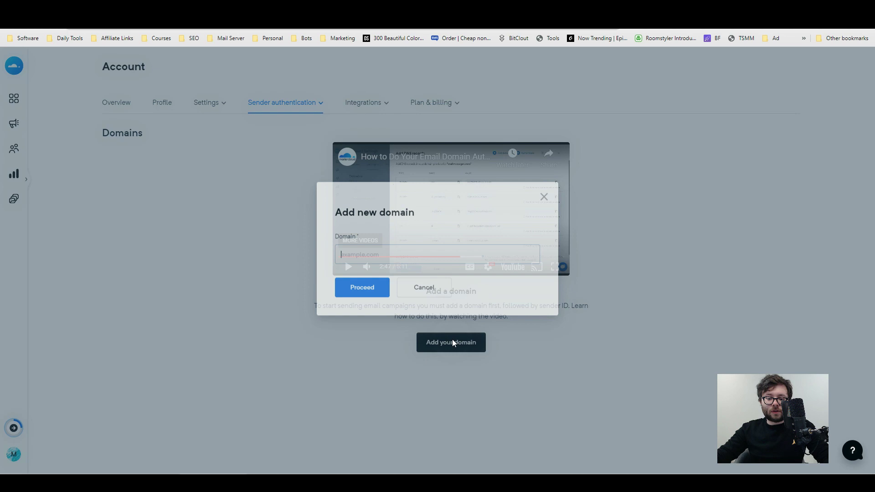
{"action": "left_click", "coordinate": [375, 299]}
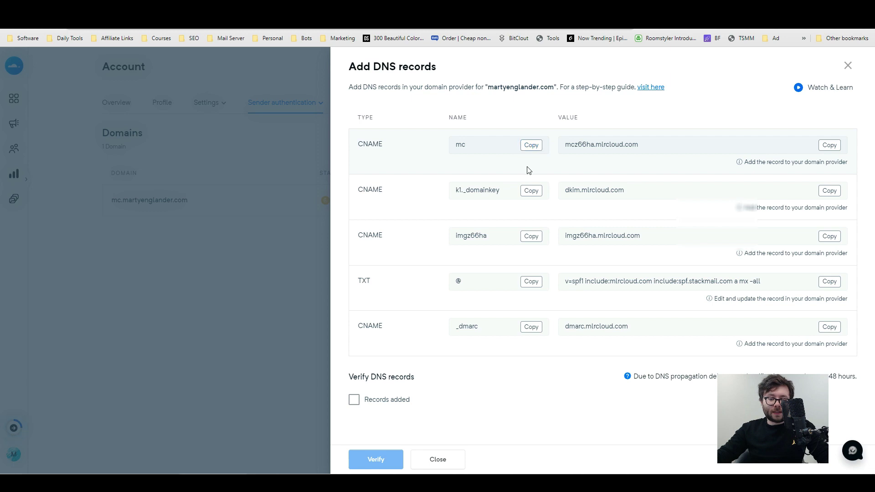
{"action": "left_click", "coordinate": [377, 459]}
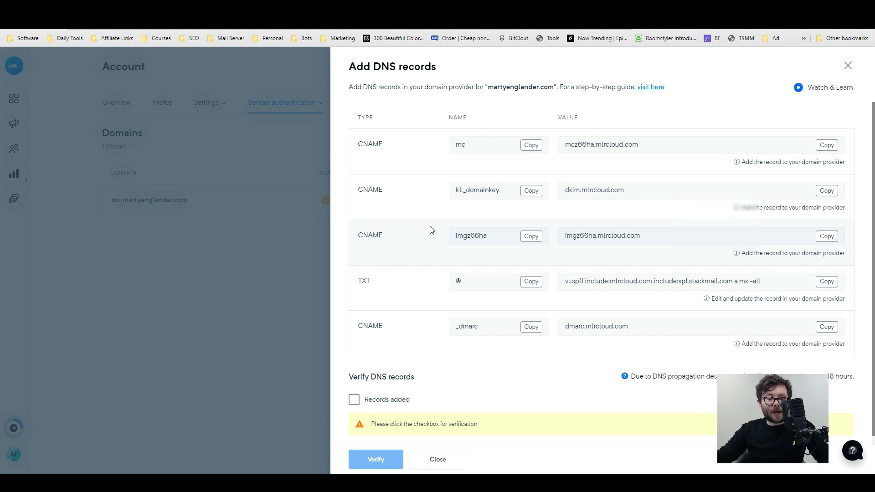
{"action": "key", "text": "Escape"}
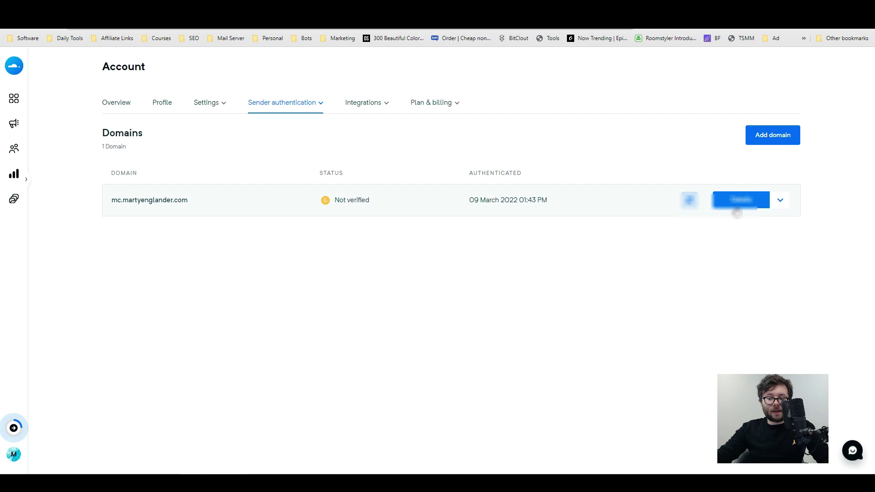
{"action": "left_click", "coordinate": [735, 203]}
{"action": "key", "text": "Escape"}
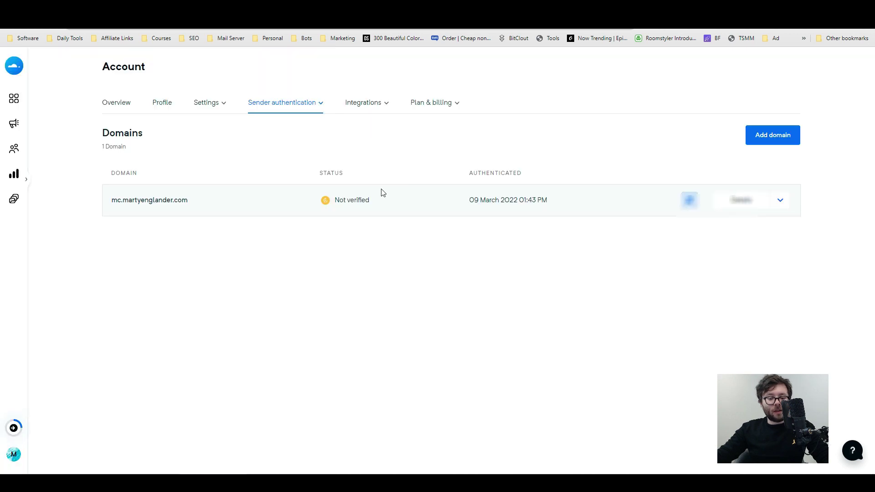
Browse the Reply ids and API keys pages, cancelling a new API key
{"action": "left_click", "coordinate": [274, 104]}
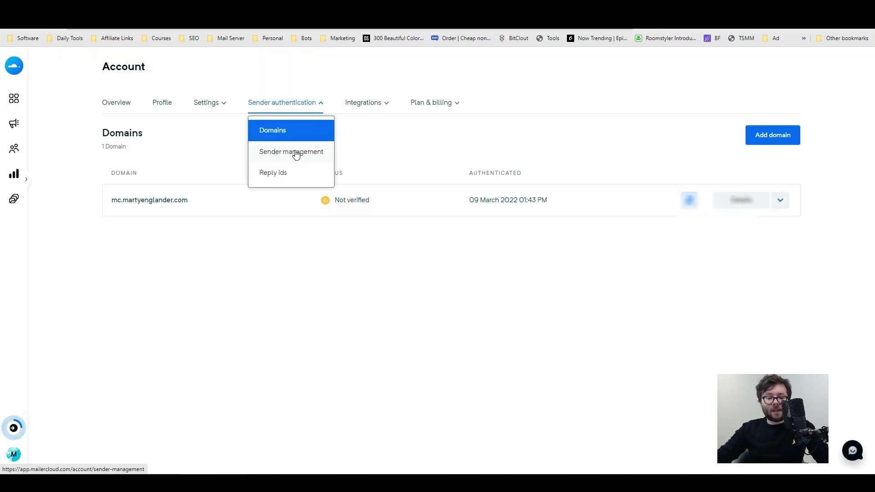
{"action": "left_click", "coordinate": [294, 152]}
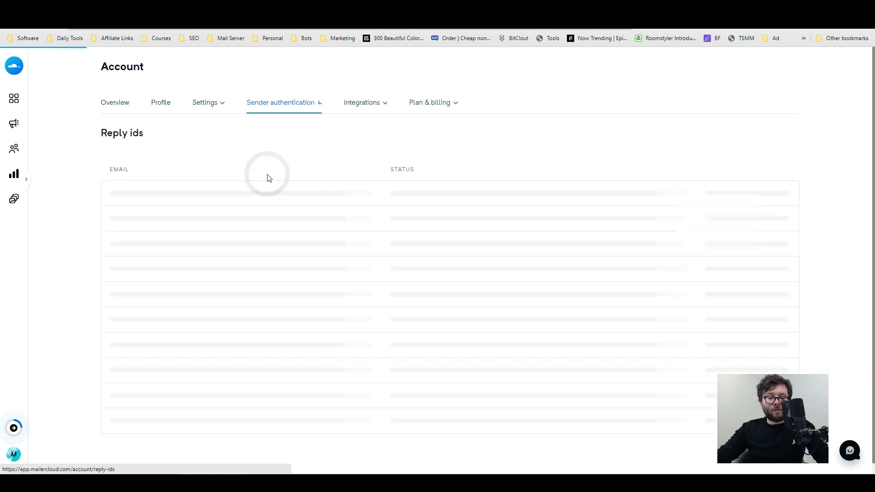
{"action": "left_click", "coordinate": [363, 103]}
{"action": "left_click", "coordinate": [379, 133]}
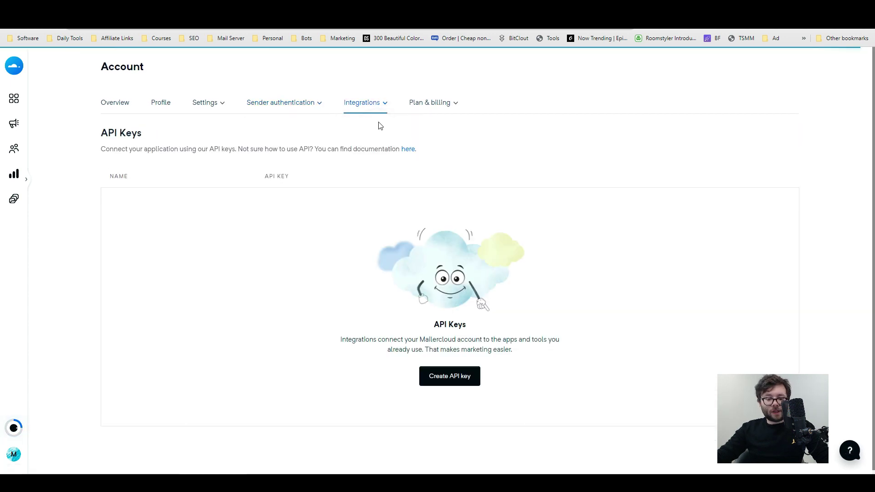
{"action": "left_click", "coordinate": [449, 383]}
{"action": "left_click", "coordinate": [542, 179]}
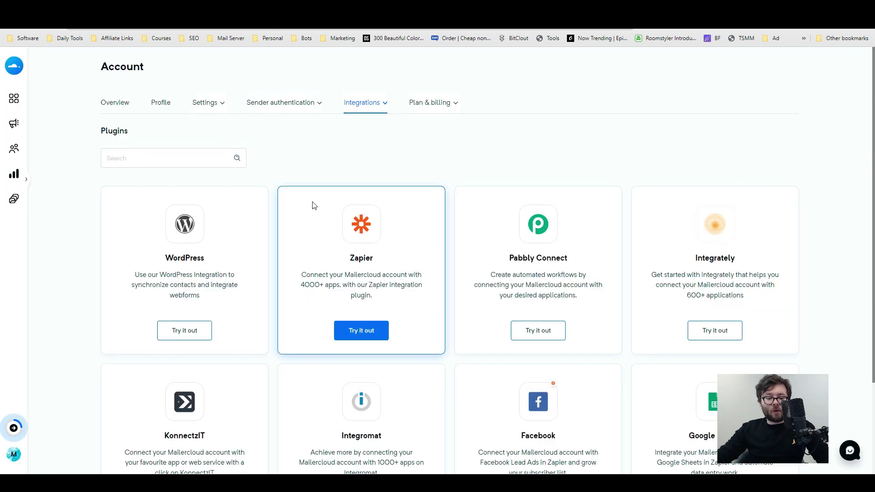
View the fourth page of plugins, then open the Conversion pixel account settings
{"action": "scroll", "coordinate": [464, 416], "scroll_direction": "down", "scroll_amount": 2}
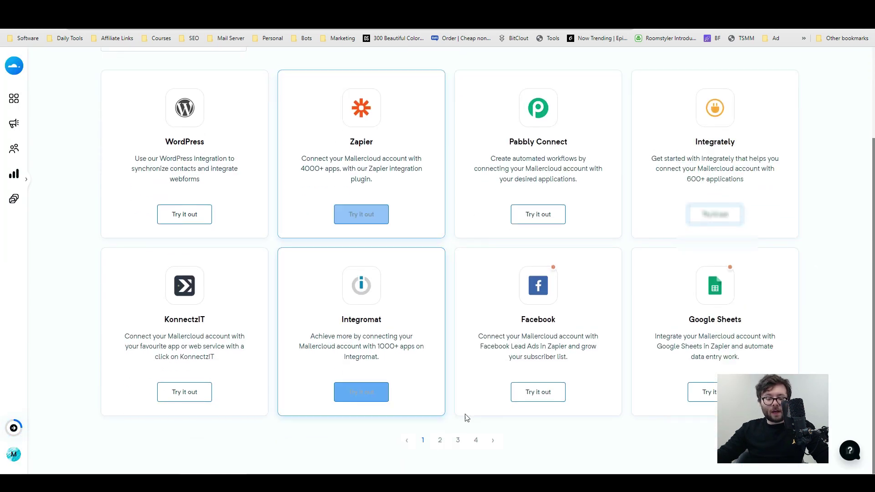
{"action": "left_click", "coordinate": [476, 441]}
{"action": "scroll", "coordinate": [383, 353], "scroll_direction": "up", "scroll_amount": 2}
{"action": "left_click", "coordinate": [203, 101]}
{"action": "left_click", "coordinate": [201, 101]}
{"action": "left_click", "coordinate": [198, 100]}
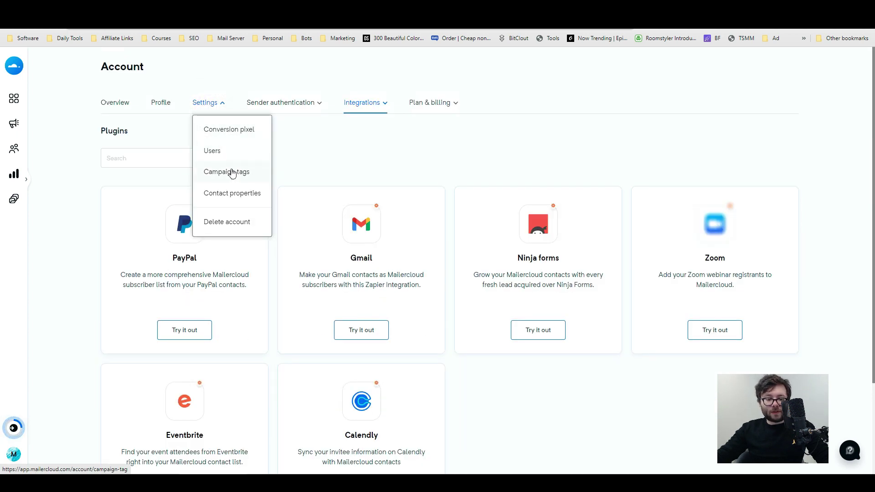
{"action": "left_click", "coordinate": [225, 131]}
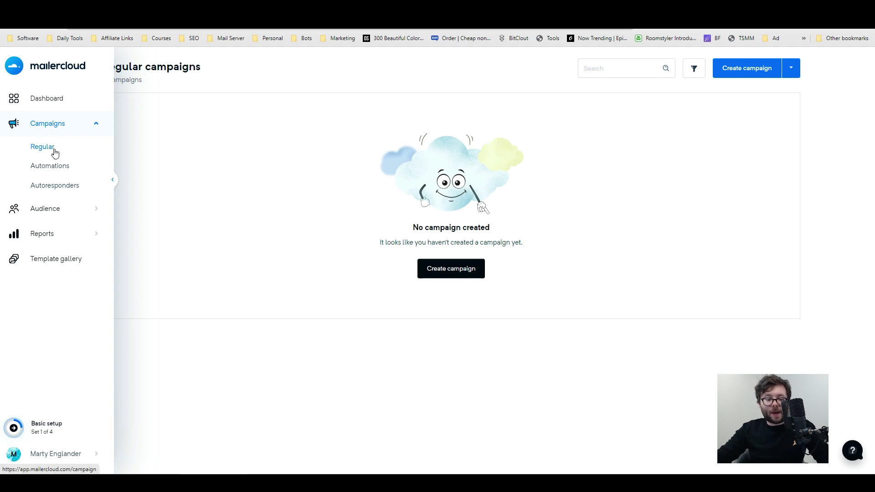
View the empty Automations list, then the empty Autoresponders list
{"action": "left_click", "coordinate": [48, 167]}
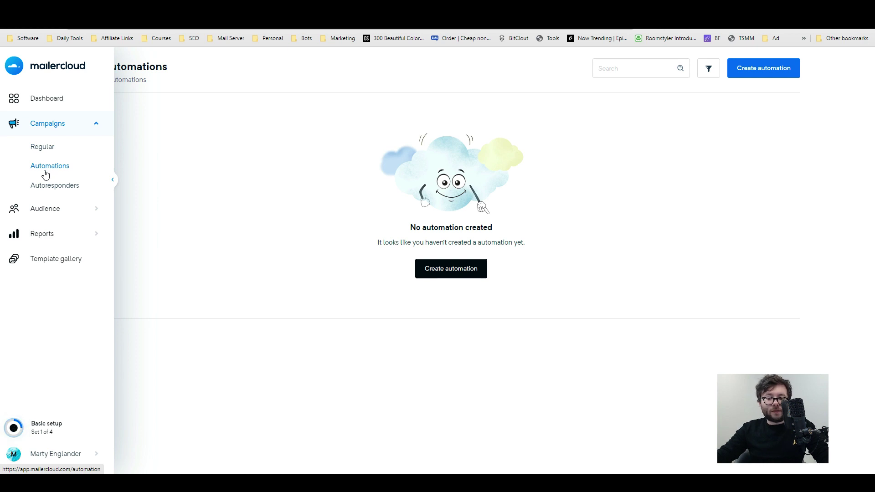
{"action": "left_click", "coordinate": [53, 187]}
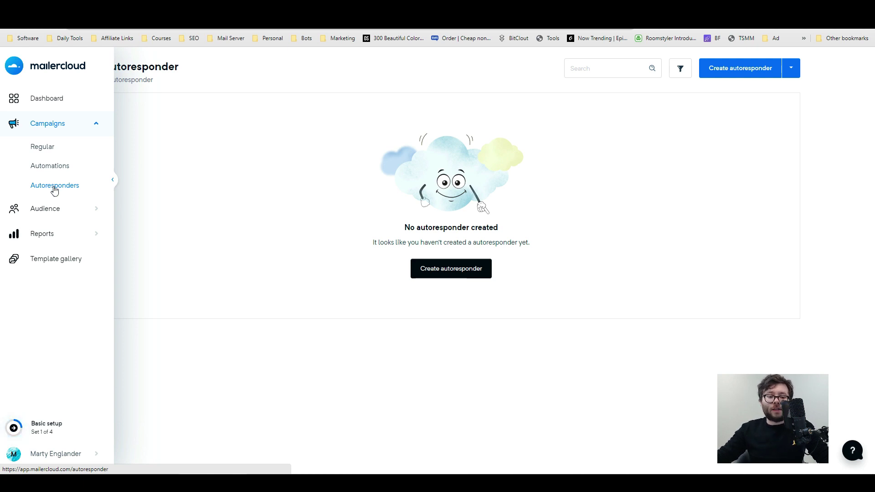
Create an autoresponder with subject line 'Welcome!' and fill in the sender name
{"action": "left_click", "coordinate": [479, 273]}
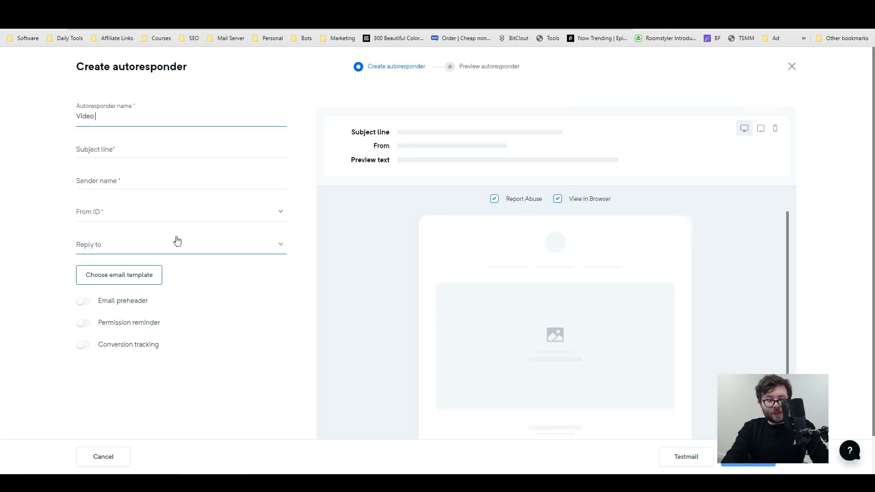
{"action": "left_click", "coordinate": [153, 155]}
{"action": "type", "text": "Welcome!"}
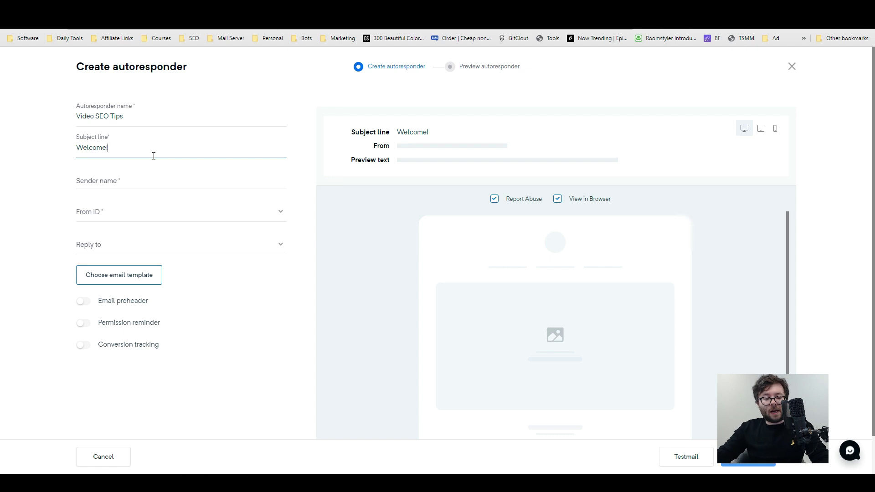
{"action": "left_click", "coordinate": [124, 181]}
{"action": "type", "text": "Marty En"}
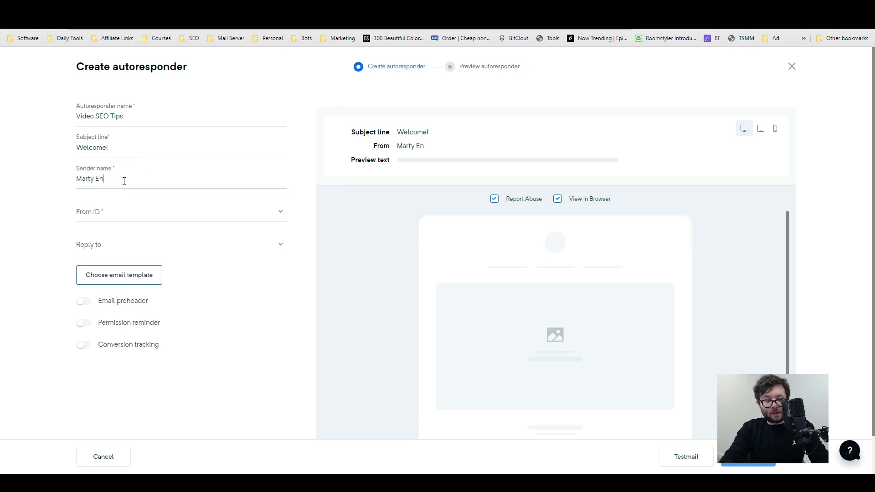
{"action": "key", "text": "BackSpace"}
{"action": "key", "text": "BackSpace"}
{"action": "key", "text": "BackSpace"}
{"action": "key", "text": "BackSpace"}
{"action": "key", "text": "BackSpace"}
{"action": "key", "text": "BackSpace"}
{"action": "key", "text": "BackSpace"}
{"action": "key", "text": "BackSpace"}
{"action": "key", "text": "BackSpace"}
{"action": "key", "text": "BackSpace"}
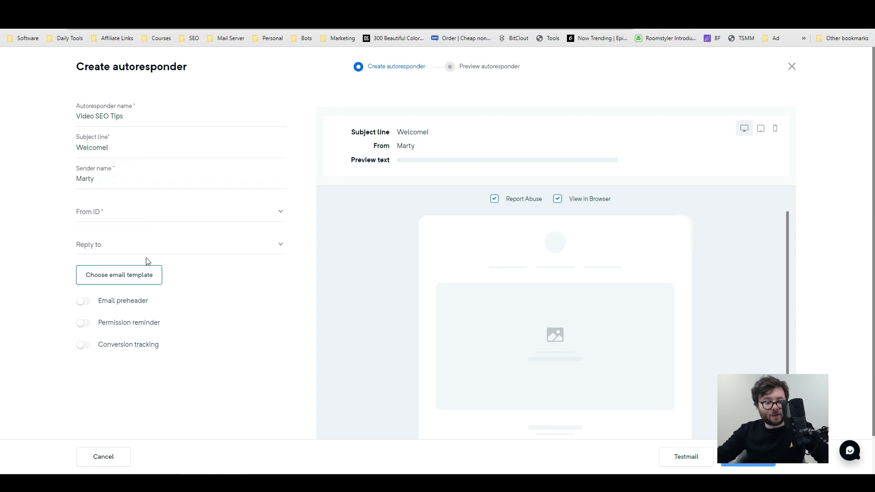
Switch on Email preheader, Permission reminder and Conversion tracking
{"action": "left_click", "coordinate": [85, 302]}
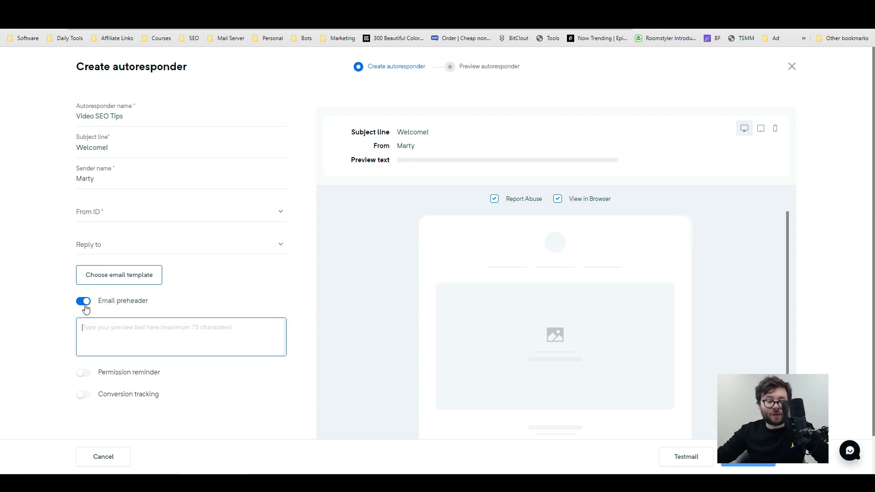
{"action": "scroll", "coordinate": [91, 328], "scroll_direction": "down", "scroll_amount": 1}
{"action": "left_click", "coordinate": [97, 332]}
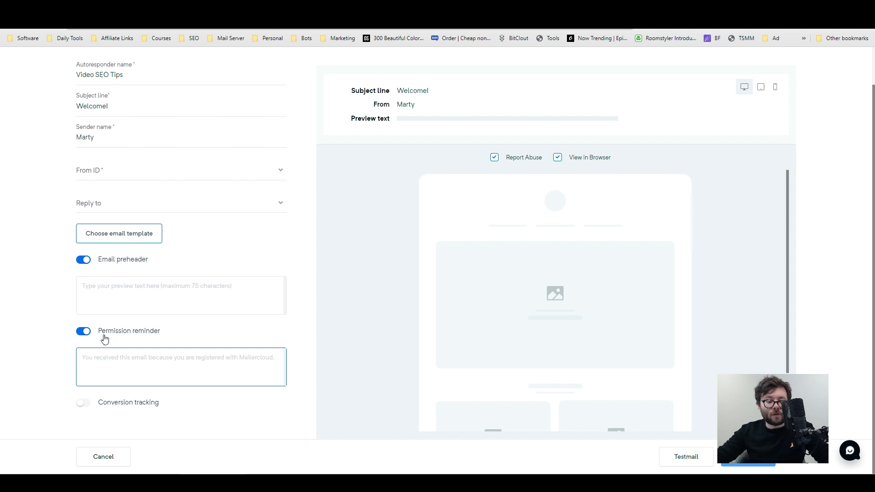
{"action": "left_click", "coordinate": [98, 405]}
{"action": "scroll", "coordinate": [148, 387], "scroll_direction": "down", "scroll_amount": 1}
{"action": "left_click", "coordinate": [68, 401]}
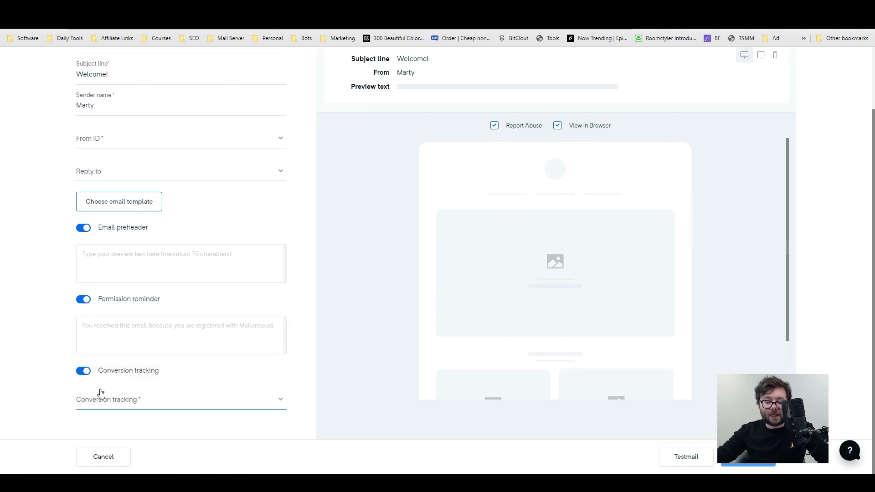
{"action": "scroll", "coordinate": [587, 278], "scroll_direction": "up", "scroll_amount": 2}
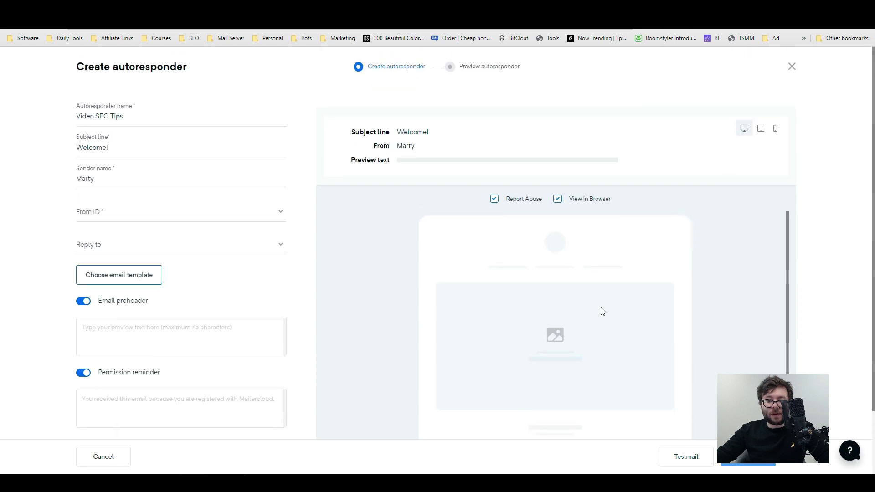
{"action": "scroll", "coordinate": [600, 309], "scroll_direction": "down", "scroll_amount": 2}
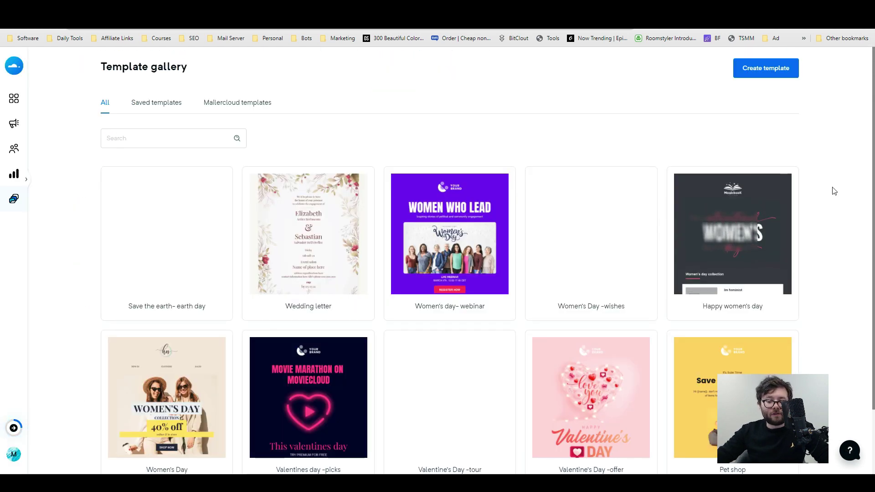
Preview the Valentines day -picks template at tablet and phone sizes
{"action": "scroll", "coordinate": [455, 205], "scroll_direction": "down", "scroll_amount": 2}
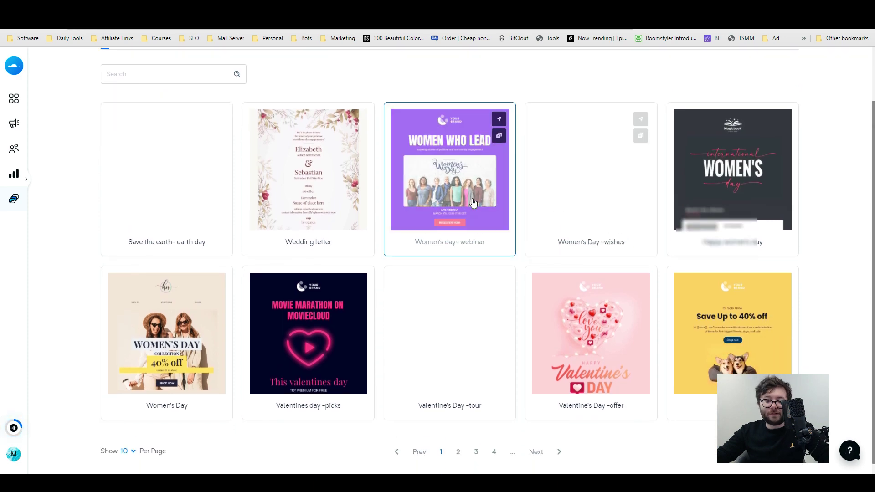
{"action": "scroll", "coordinate": [456, 205], "scroll_direction": "up", "scroll_amount": 2}
{"action": "scroll", "coordinate": [336, 190], "scroll_direction": "down", "scroll_amount": 1}
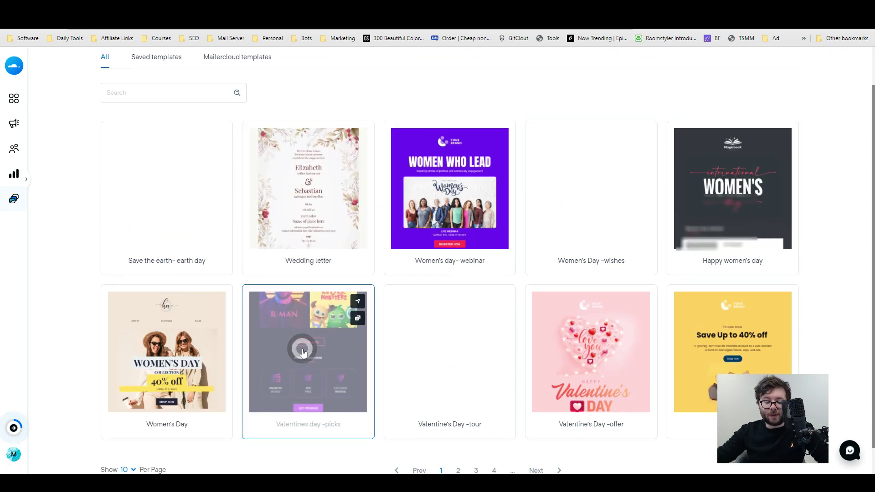
{"action": "left_click", "coordinate": [303, 352]}
{"action": "left_click", "coordinate": [291, 108]}
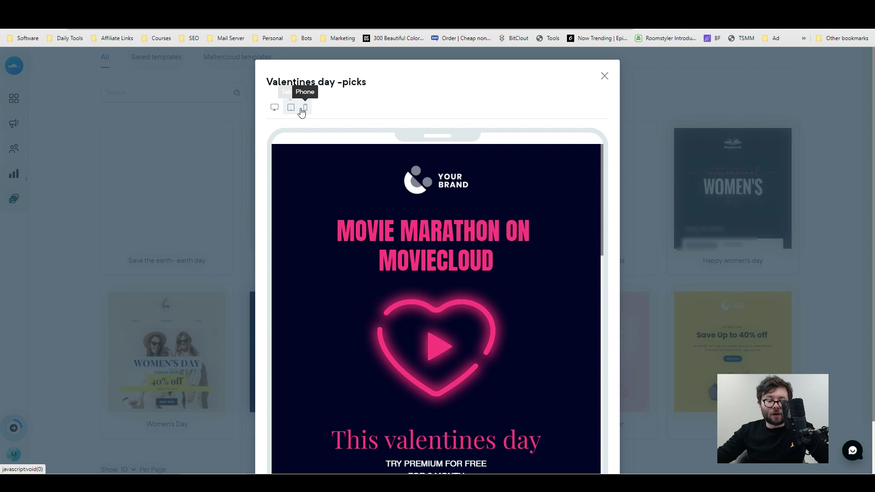
{"action": "left_click", "coordinate": [305, 108]}
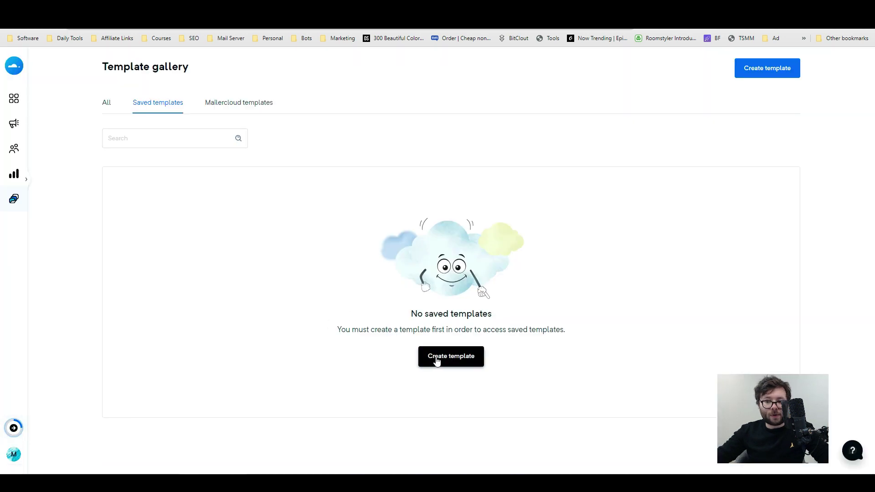
Create a new email template named Welcome
{"action": "left_click", "coordinate": [437, 359]}
{"action": "type", "text": "Welcome"}
{"action": "left_click", "coordinate": [388, 315]}
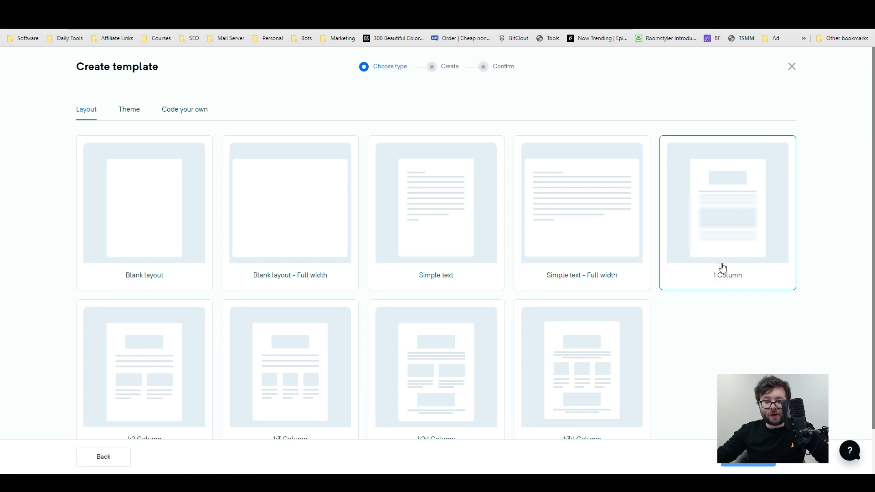
Use the 1:2 Column layout, add a Spacer and upload the TikTok thumbnail into the image slot
{"action": "left_click", "coordinate": [565, 417]}
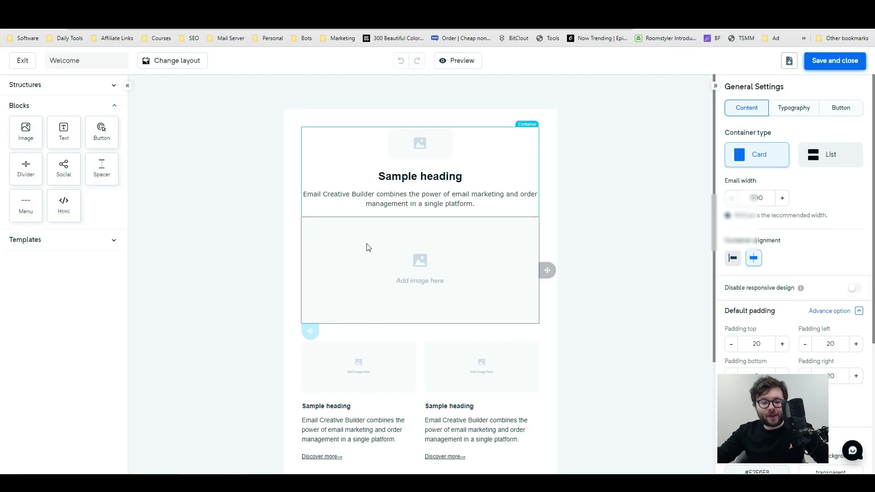
{"action": "left_click_drag", "start_coordinate": [101, 169], "coordinate": [342, 224]}
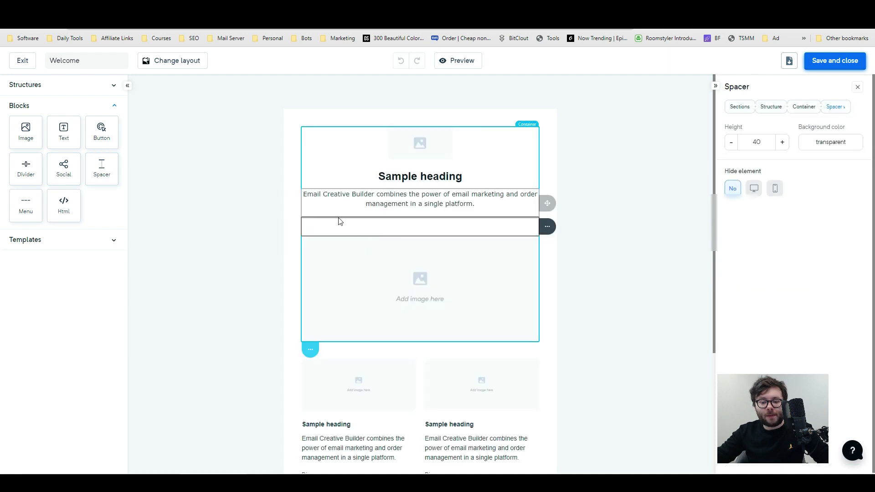
{"action": "left_click", "coordinate": [391, 272]}
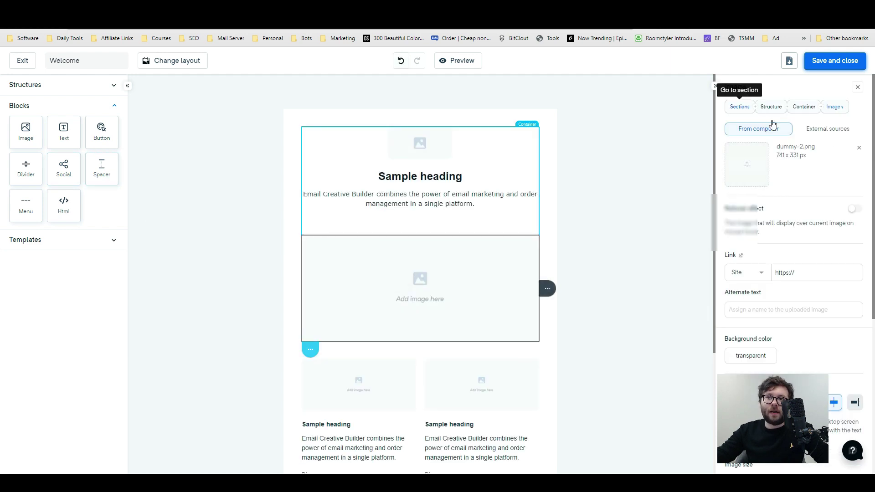
{"action": "left_click", "coordinate": [762, 132]}
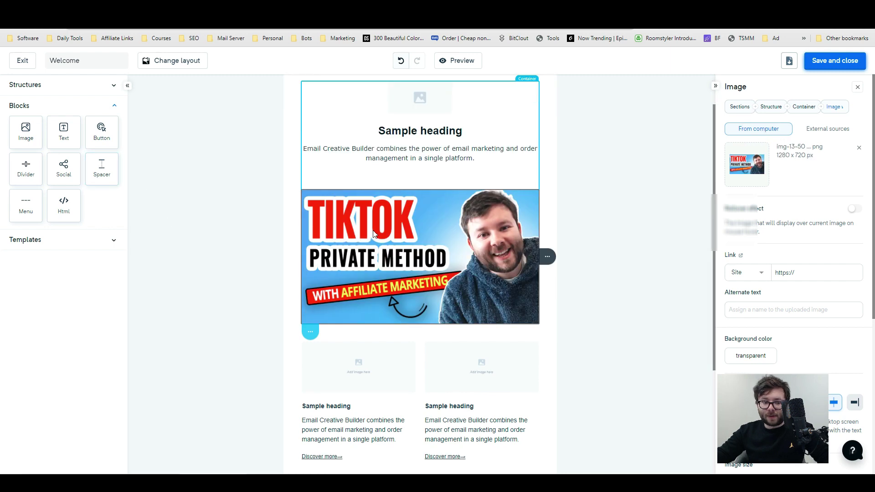
{"action": "left_click", "coordinate": [75, 246]}
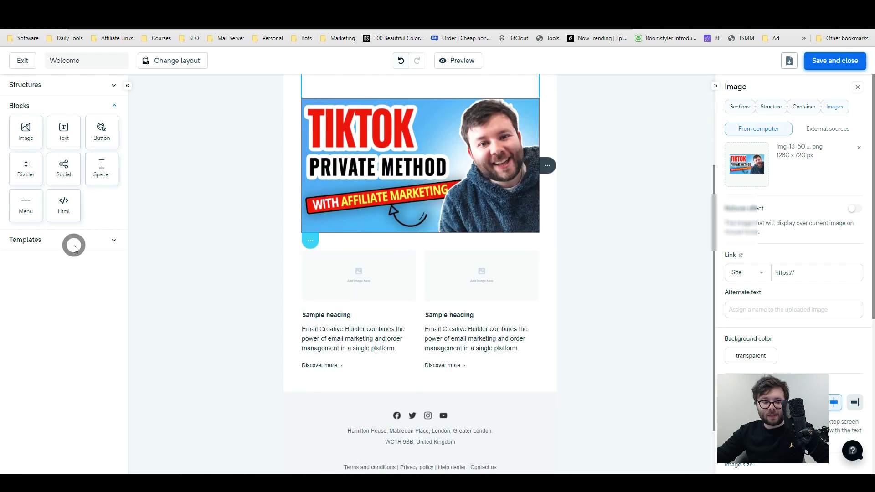
Download the Welcome email as HTML and inspect its page source and CSS
{"action": "left_click", "coordinate": [786, 61]}
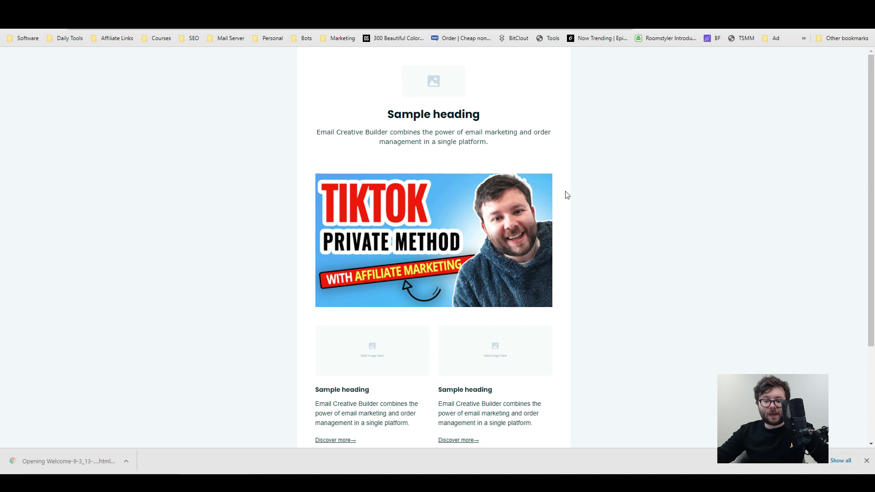
{"action": "right_click", "coordinate": [619, 179]}
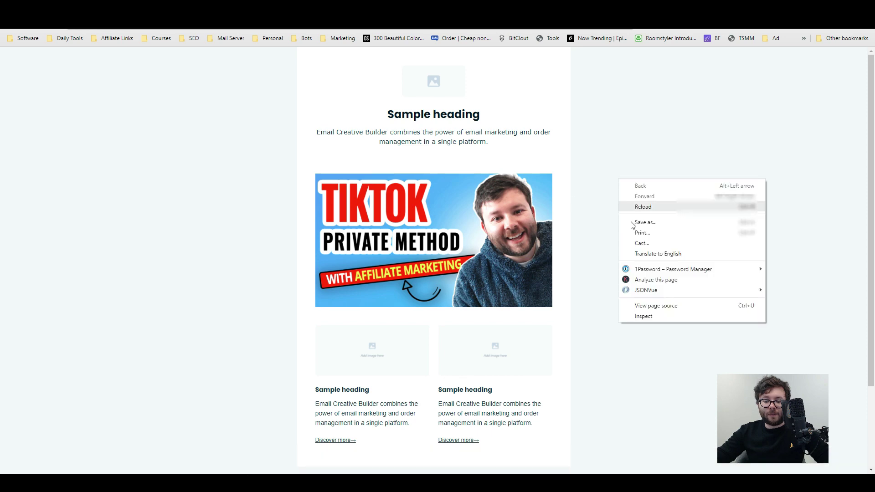
{"action": "left_click", "coordinate": [655, 305]}
{"action": "left_click_drag", "start_coordinate": [222, 114], "coordinate": [228, 399]}
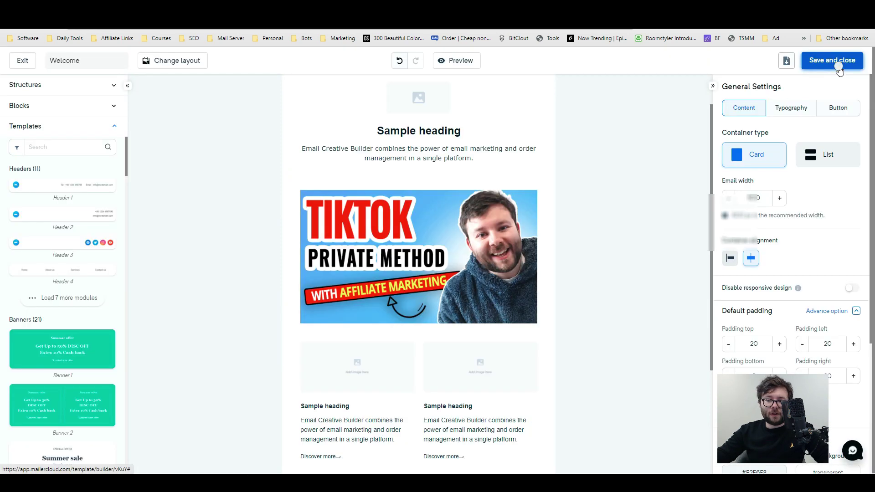
Save the Welcome template and browse the Mailercloud ready-made templates
{"action": "left_click", "coordinate": [838, 67]}
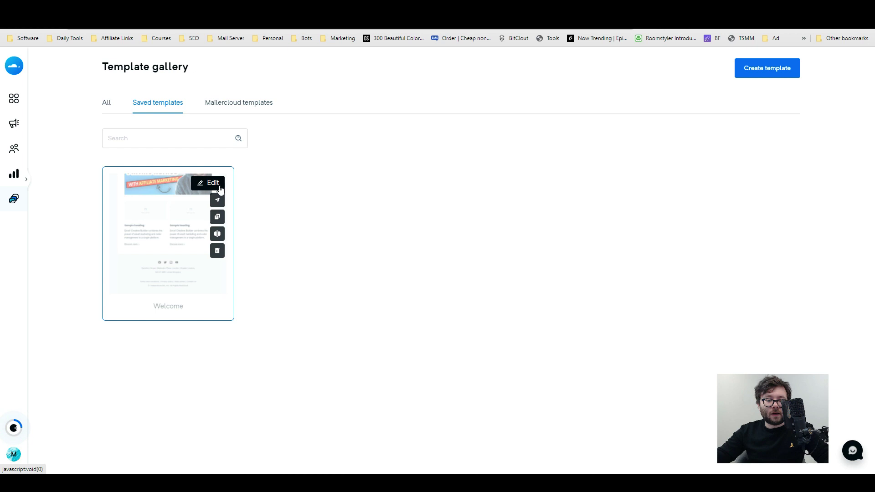
{"action": "left_click", "coordinate": [218, 102]}
{"action": "scroll", "coordinate": [560, 275], "scroll_direction": "down", "scroll_amount": 2}
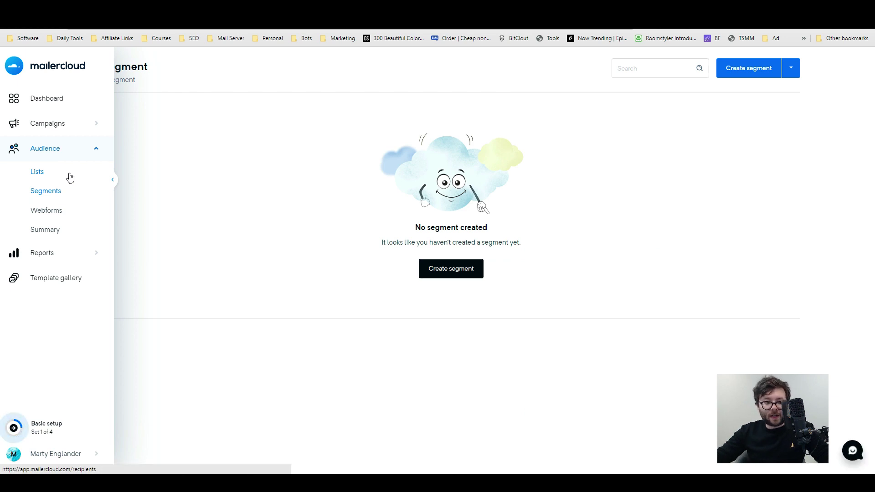
Start a new contact segment based on the Newsletter list
{"action": "left_click", "coordinate": [51, 190]}
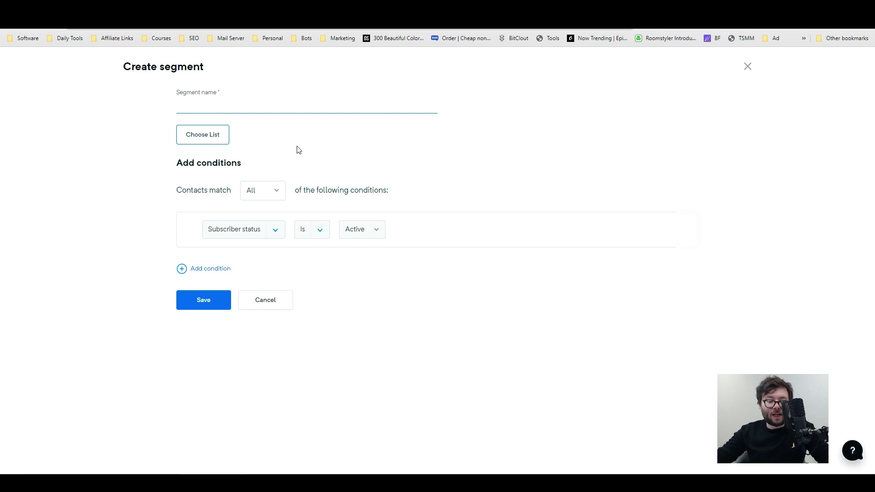
{"action": "left_click", "coordinate": [218, 137]}
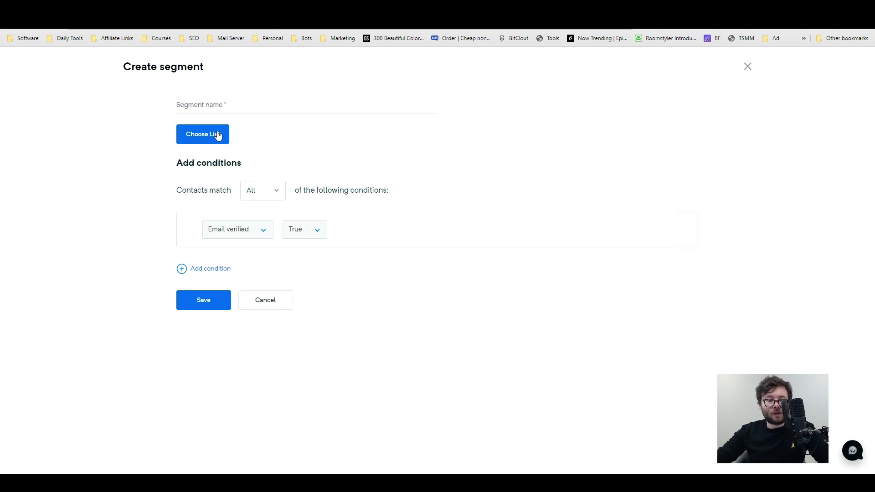
{"action": "left_click", "coordinate": [218, 136]}
{"action": "left_click", "coordinate": [358, 153]}
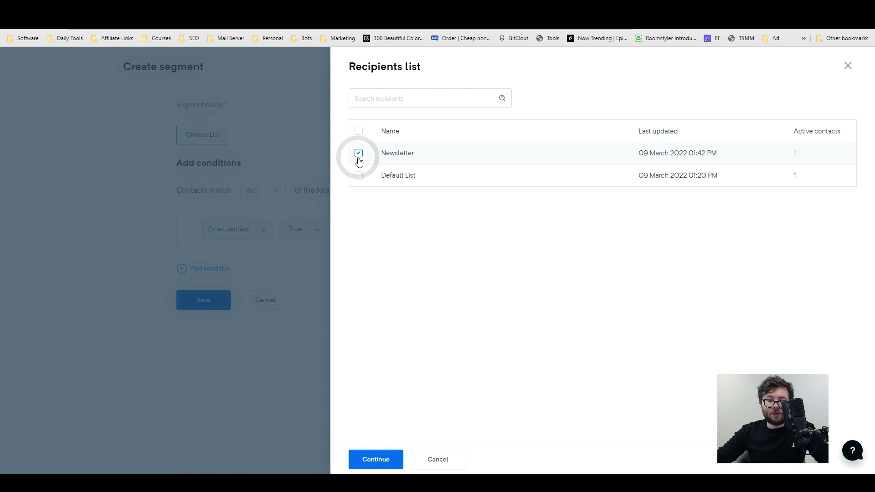
{"action": "left_click", "coordinate": [388, 452]}
Add a match-all condition: Country Equals England
{"action": "left_click_drag", "start_coordinate": [195, 223], "coordinate": [244, 226]}
{"action": "left_click", "coordinate": [259, 260]}
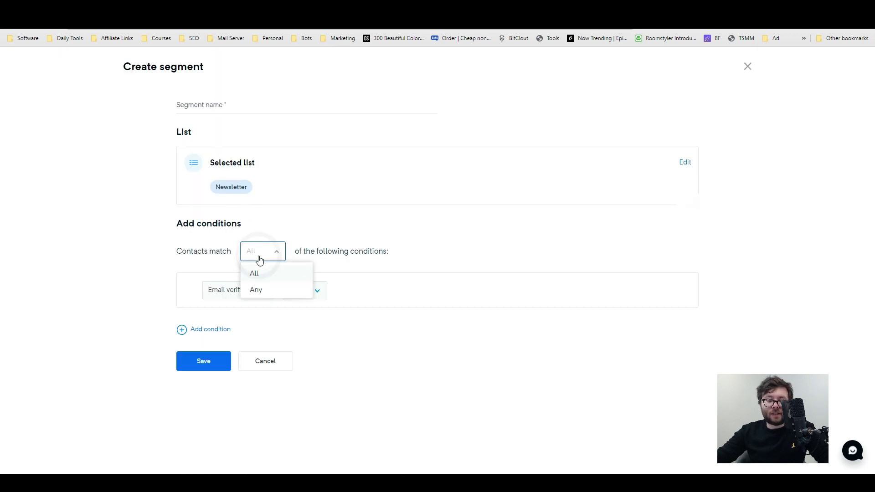
{"action": "left_click", "coordinate": [269, 275]}
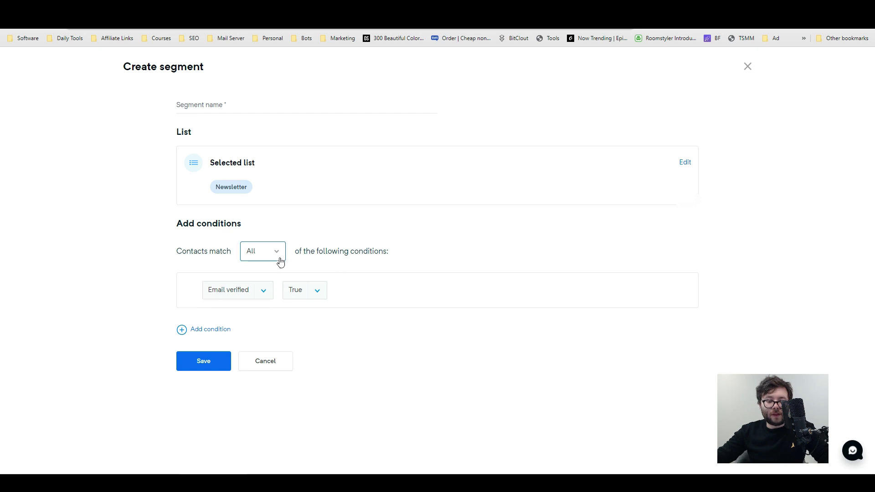
{"action": "left_click", "coordinate": [248, 288]}
{"action": "scroll", "coordinate": [270, 370], "scroll_direction": "down", "scroll_amount": 1}
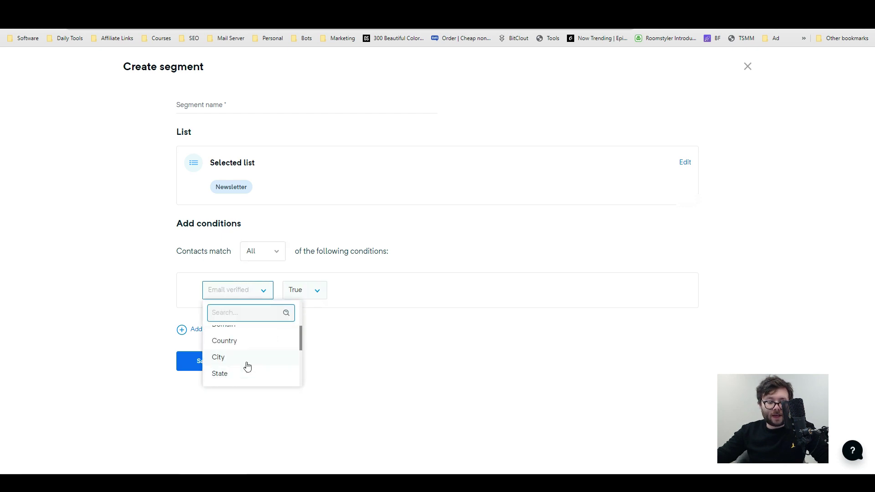
{"action": "left_click", "coordinate": [225, 341]}
{"action": "left_click", "coordinate": [236, 297]}
{"action": "left_click", "coordinate": [284, 297]}
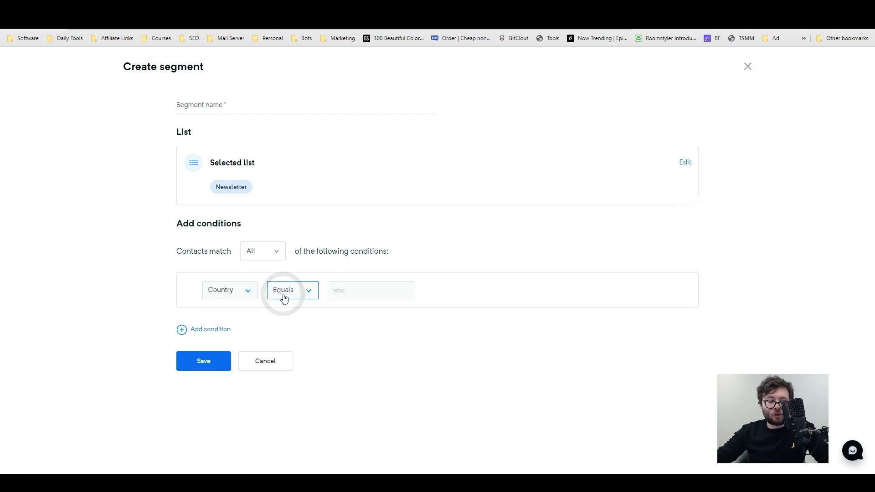
{"action": "left_click", "coordinate": [339, 293]}
{"action": "type", "text": "England"}
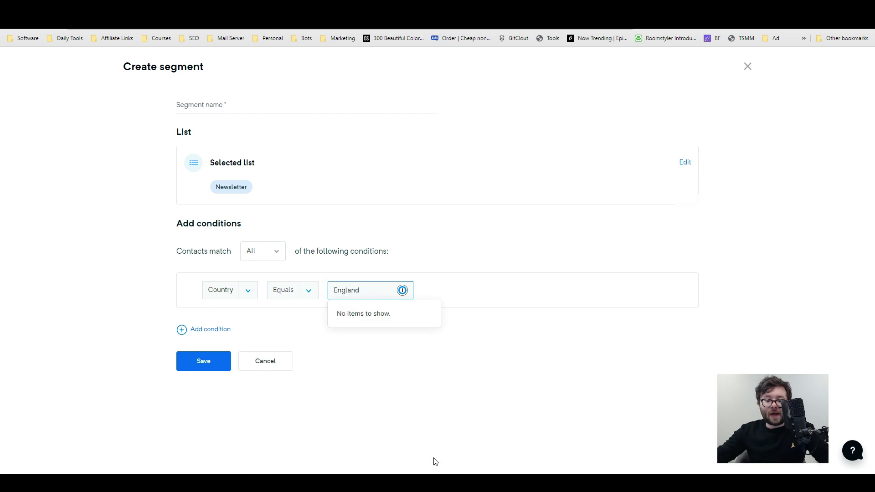
{"action": "left_click", "coordinate": [435, 426]}
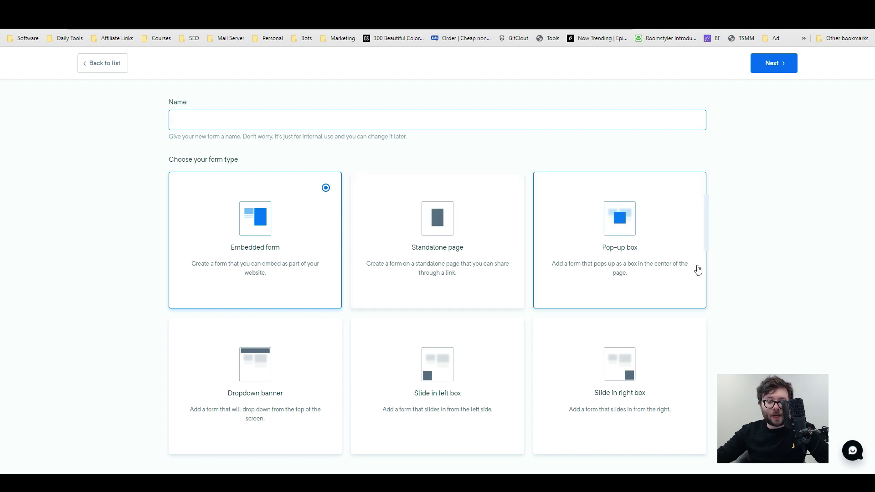
Make the new webform a Standalone Page named 'Test'
{"action": "left_click", "coordinate": [391, 246]}
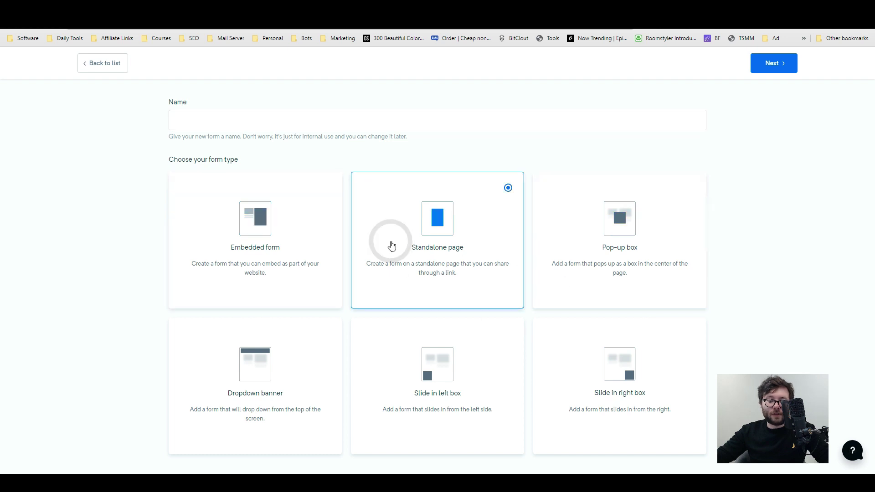
{"action": "left_click", "coordinate": [295, 122]}
{"action": "type", "text": "Test"}
{"action": "left_click", "coordinate": [768, 64]}
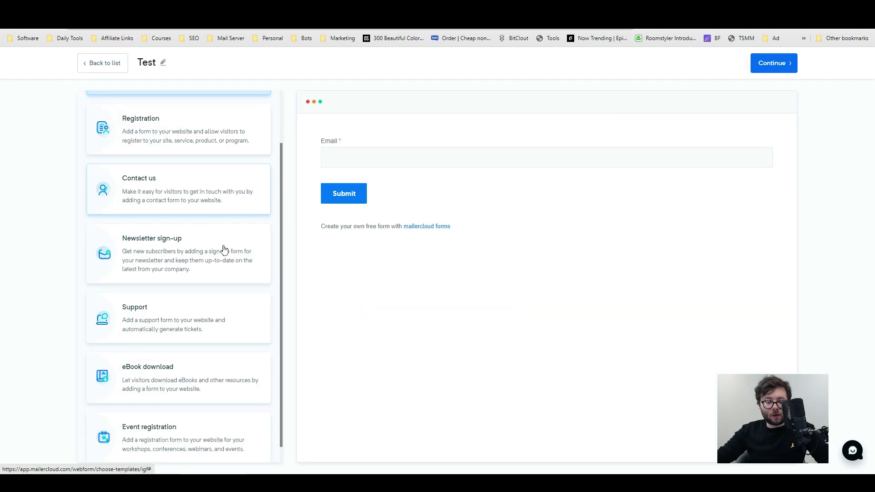
Preview the Registration, Contact us, Newsletter, Support and eBook templates, then choose Event registration
{"action": "scroll", "coordinate": [223, 248], "scroll_direction": "down", "scroll_amount": 1}
{"action": "scroll", "coordinate": [223, 249], "scroll_direction": "up", "scroll_amount": 2}
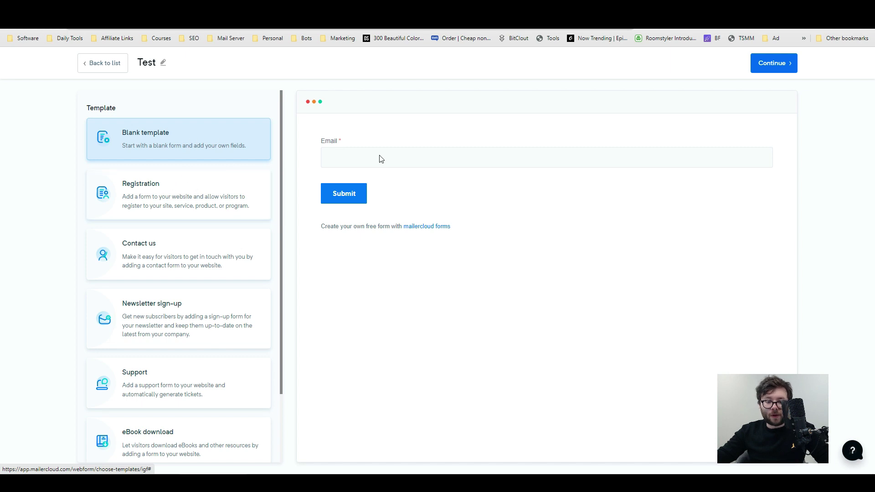
{"action": "left_click", "coordinate": [155, 194]}
{"action": "left_click", "coordinate": [167, 262]}
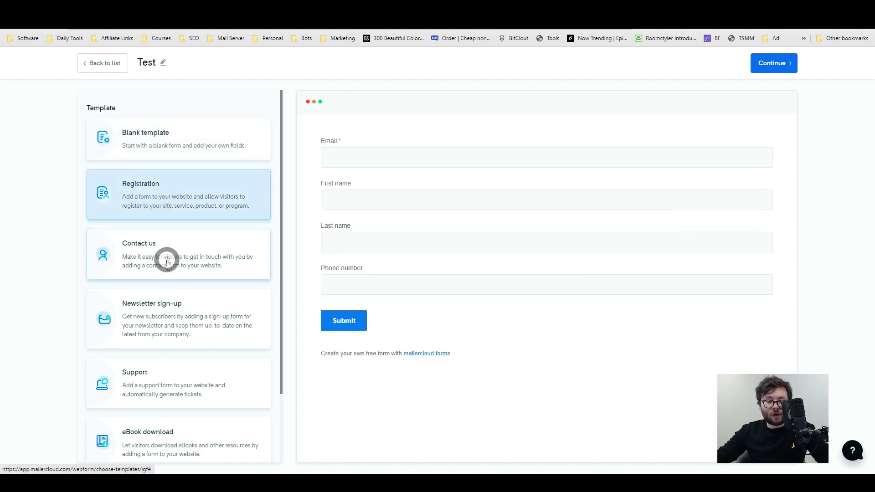
{"action": "left_click", "coordinate": [164, 326]}
{"action": "scroll", "coordinate": [166, 326], "scroll_direction": "down", "scroll_amount": 1}
{"action": "left_click", "coordinate": [167, 321]}
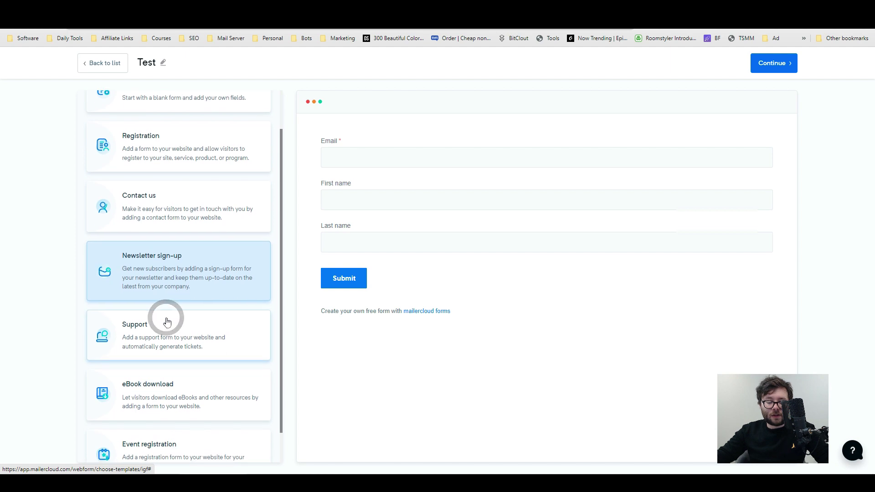
{"action": "scroll", "coordinate": [167, 322], "scroll_direction": "down", "scroll_amount": 1}
{"action": "left_click", "coordinate": [169, 361]}
{"action": "left_click", "coordinate": [176, 417]}
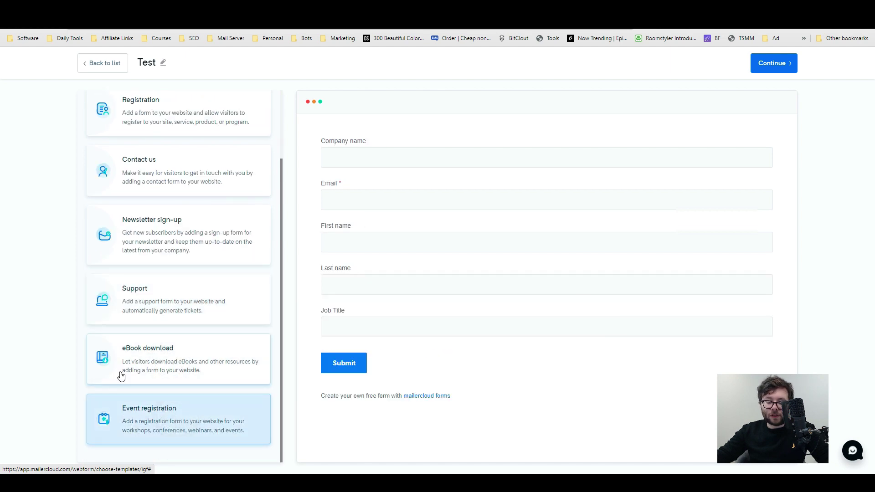
Open the template in the form editor and give the fields a rounded style
{"action": "left_click", "coordinate": [772, 63]}
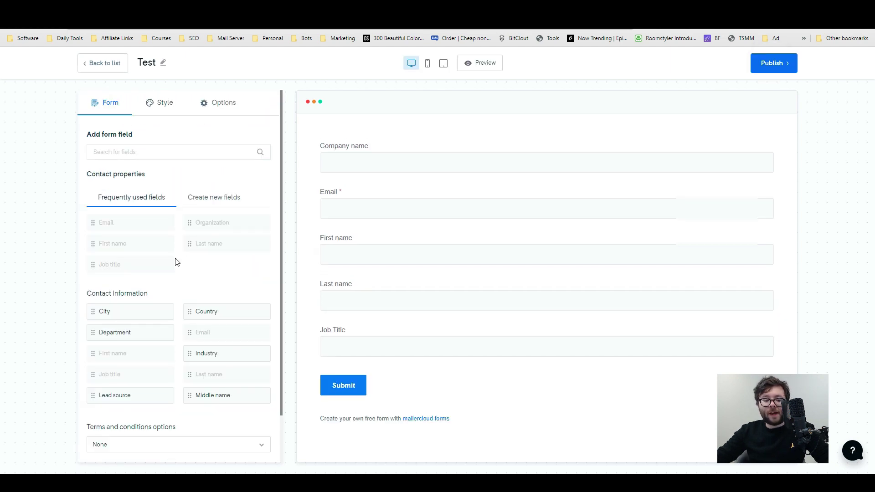
{"action": "left_click", "coordinate": [211, 197]}
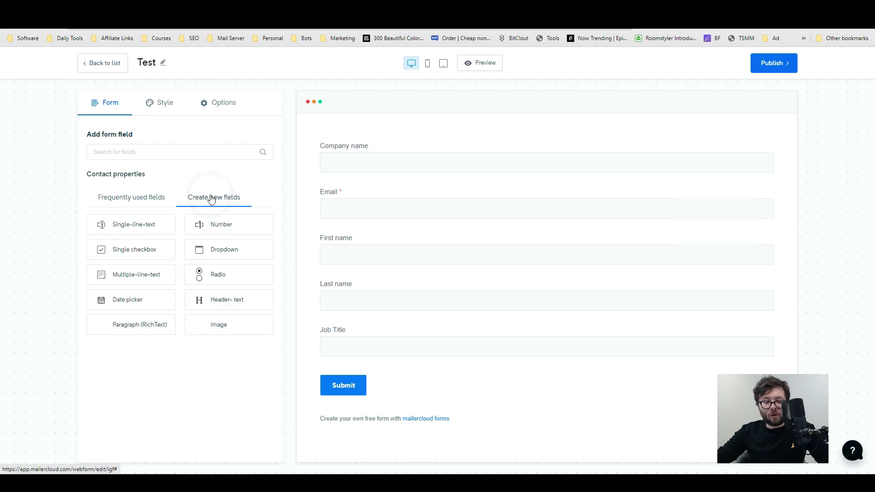
{"action": "left_click", "coordinate": [160, 102]}
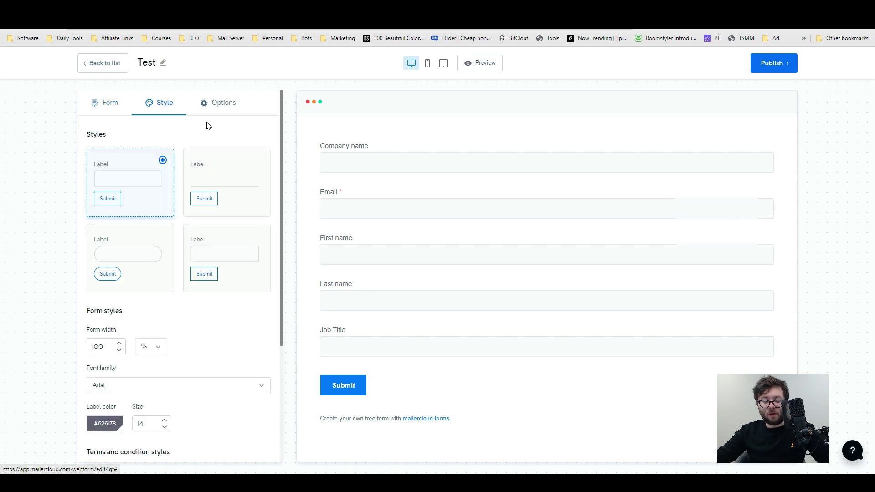
{"action": "left_click", "coordinate": [221, 197]}
{"action": "left_click", "coordinate": [128, 255]}
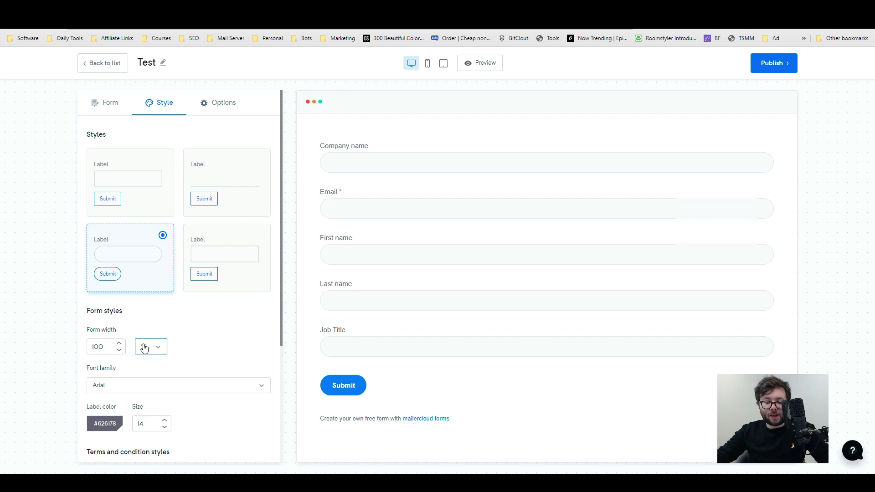
{"action": "left_click", "coordinate": [218, 102]}
{"action": "left_click_drag", "start_coordinate": [185, 253], "coordinate": [87, 204]}
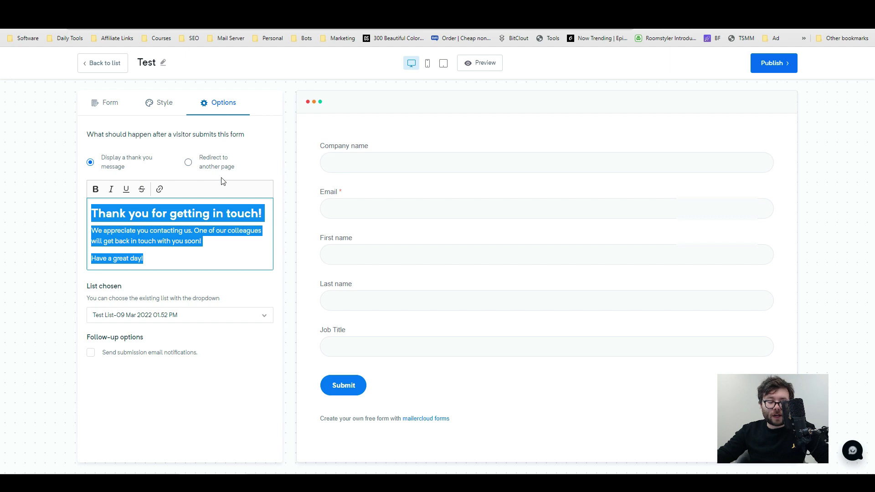
{"action": "left_click", "coordinate": [212, 165]}
{"action": "left_click_drag", "start_coordinate": [211, 188], "coordinate": [79, 185]}
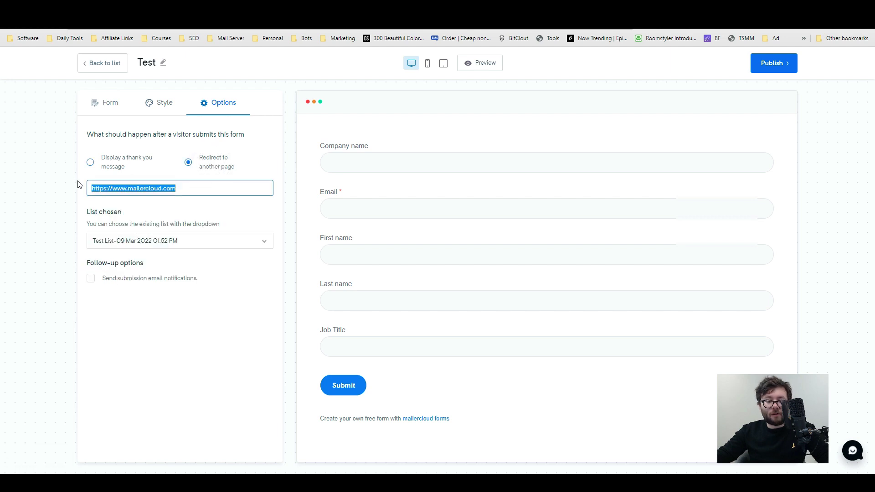
{"action": "left_click", "coordinate": [91, 281]}
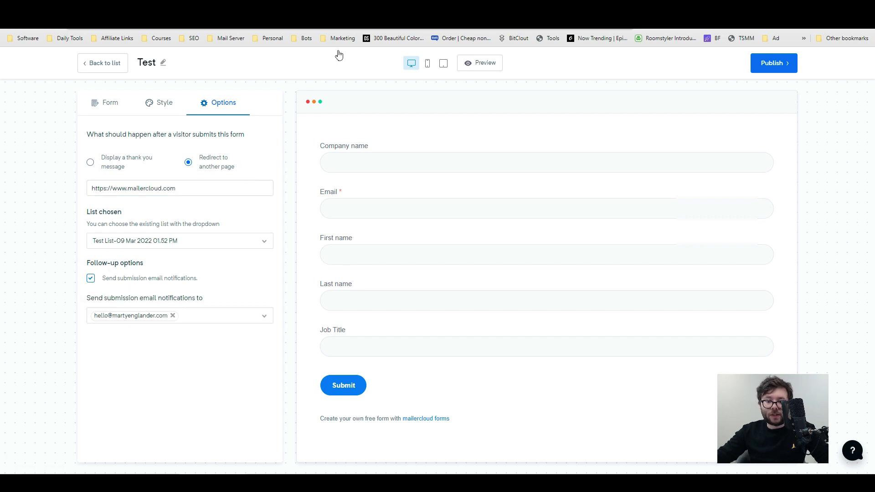
Check the form at mobile and desktop sizes, then publish and preview it
{"action": "left_click", "coordinate": [429, 63]}
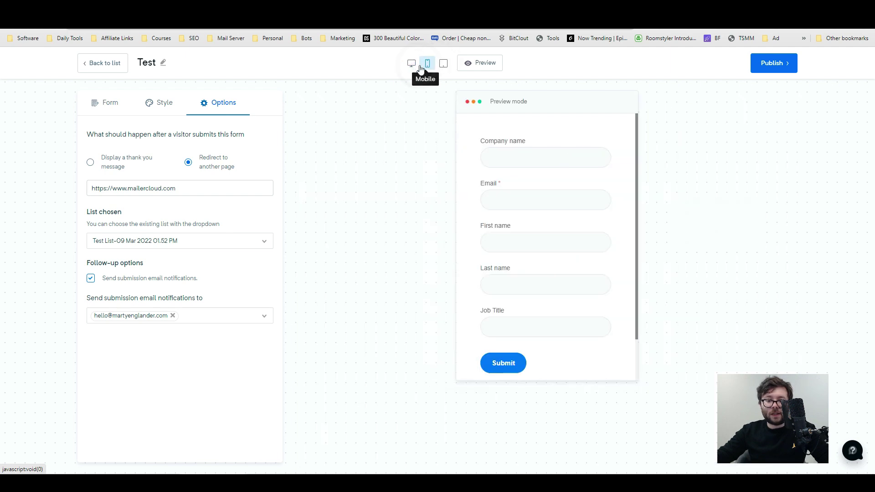
{"action": "left_click", "coordinate": [412, 63]}
{"action": "left_click", "coordinate": [490, 64]}
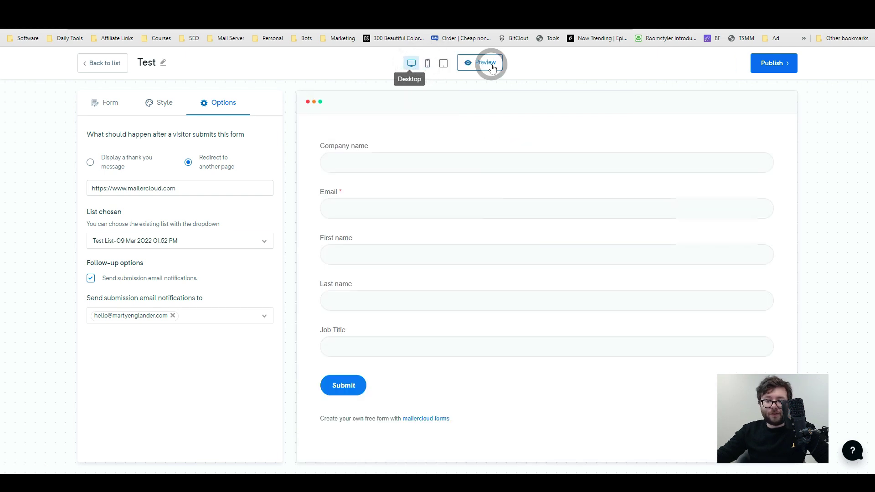
{"action": "left_click", "coordinate": [414, 309]}
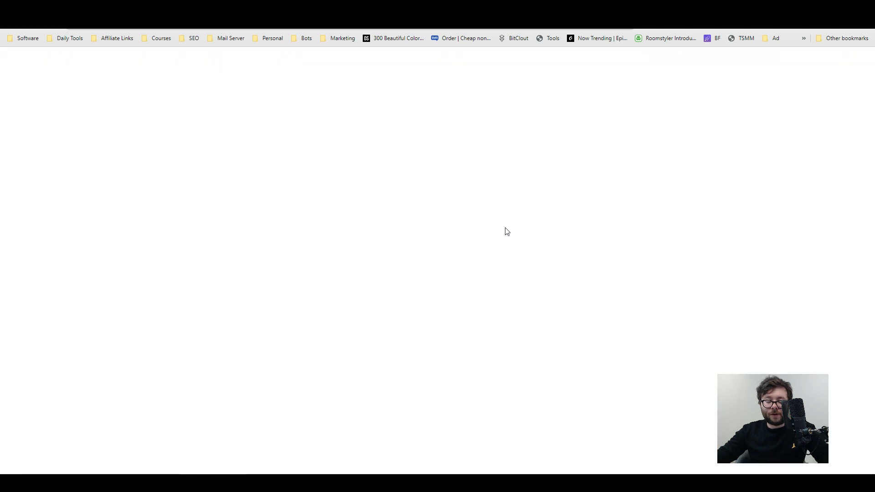
Update the Test form, copy its share URL and paste it into the browser's address bar to open it
{"action": "left_click", "coordinate": [778, 64]}
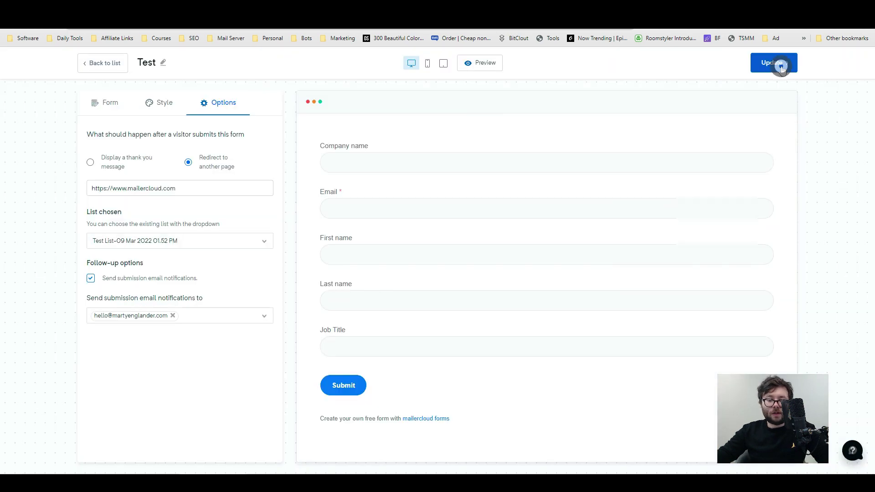
{"action": "left_click_drag", "start_coordinate": [465, 235], "coordinate": [573, 235]}
{"action": "left_click", "coordinate": [471, 169]}
{"action": "left_click", "coordinate": [414, 169]}
{"action": "left_click", "coordinate": [611, 246]}
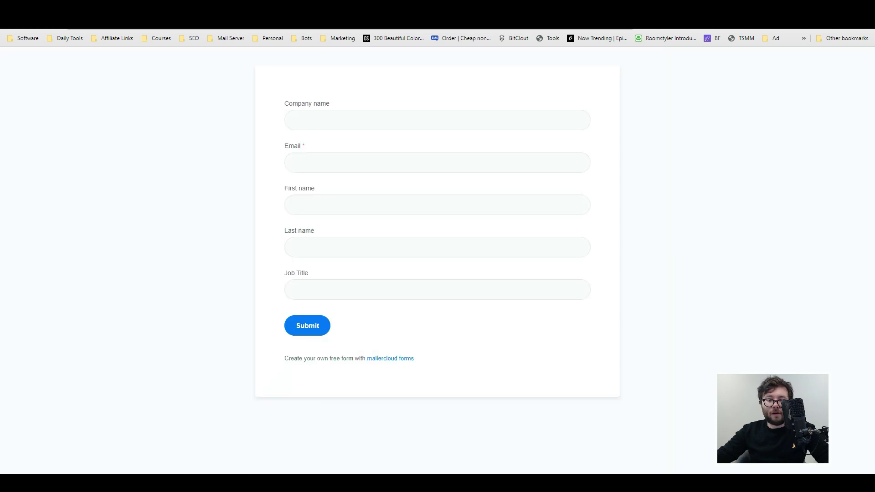
{"action": "right_click", "coordinate": [377, 28]}
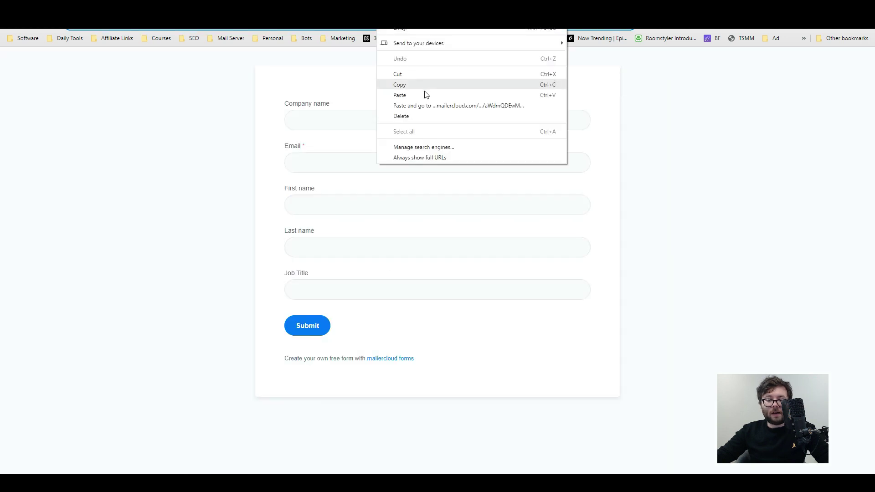
{"action": "left_click", "coordinate": [426, 103]}
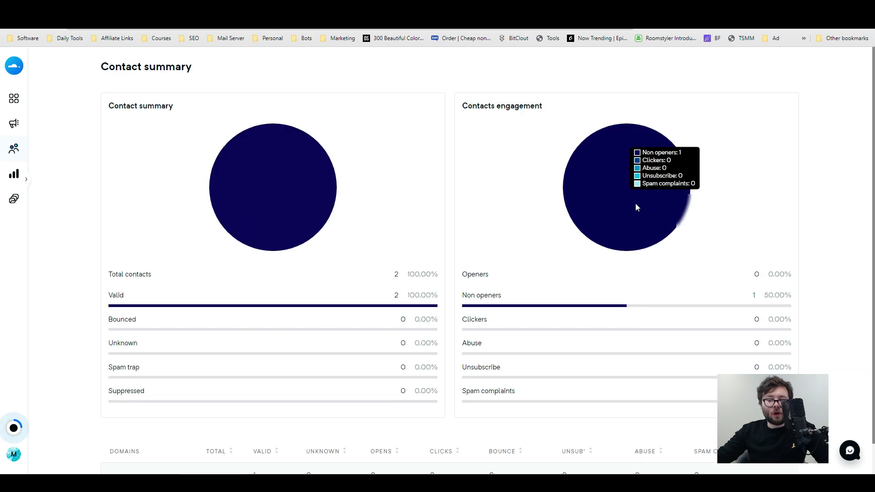
Scroll through the Contacts summary figures
{"action": "scroll", "coordinate": [781, 230], "scroll_direction": "down", "scroll_amount": 1}
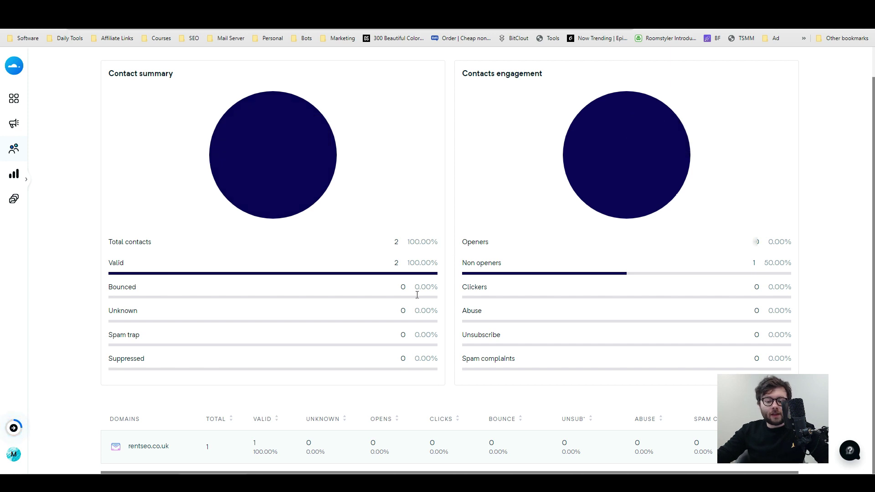
{"action": "scroll", "coordinate": [437, 304], "scroll_direction": "up", "scroll_amount": 1}
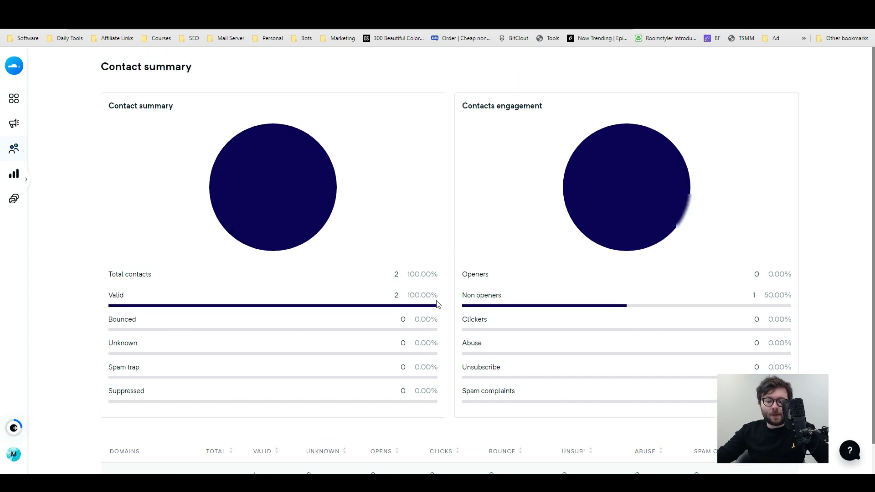
{"action": "scroll", "coordinate": [447, 297], "scroll_direction": "down", "scroll_amount": 1}
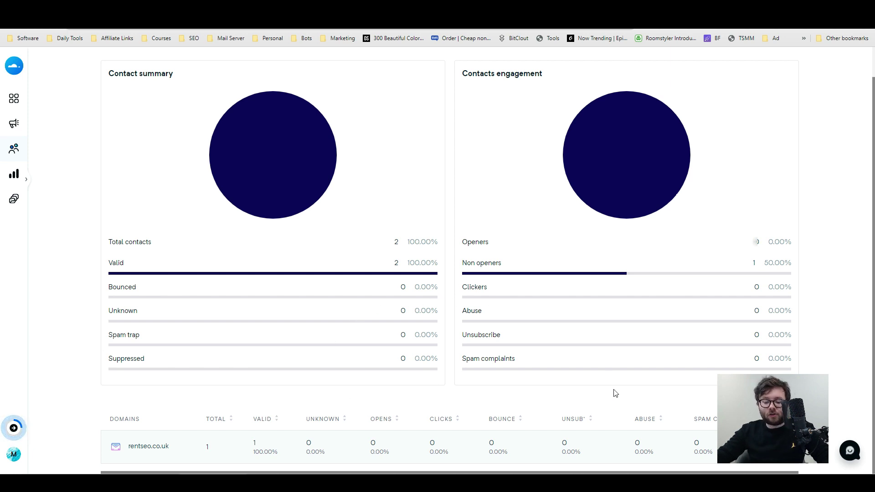
{"action": "scroll", "coordinate": [384, 279], "scroll_direction": "up", "scroll_amount": 1}
View the Regular campaigns, Automations, Autoresponders and Webforms reports
{"action": "left_click", "coordinate": [27, 176]}
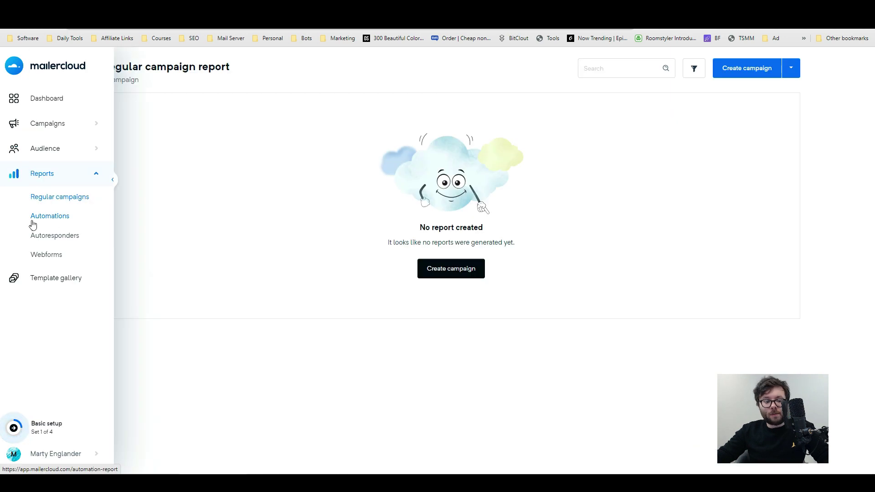
{"action": "left_click", "coordinate": [63, 220]}
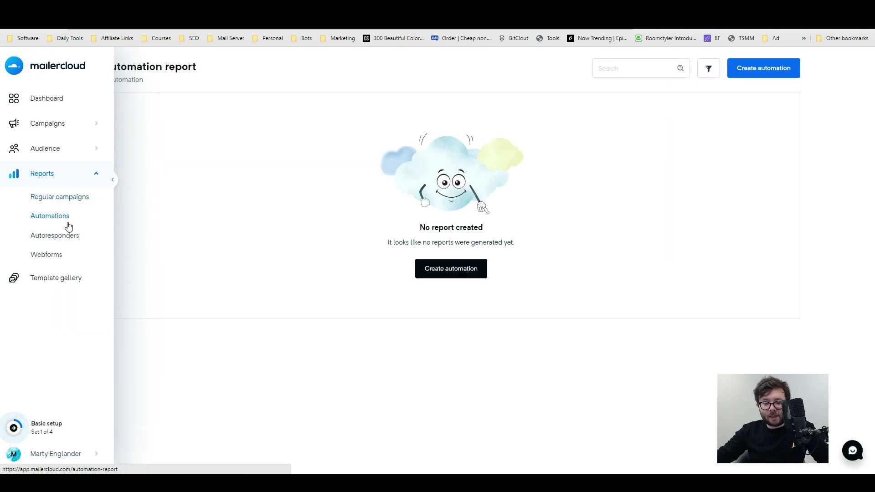
{"action": "left_click", "coordinate": [72, 241]}
{"action": "left_click", "coordinate": [54, 257]}
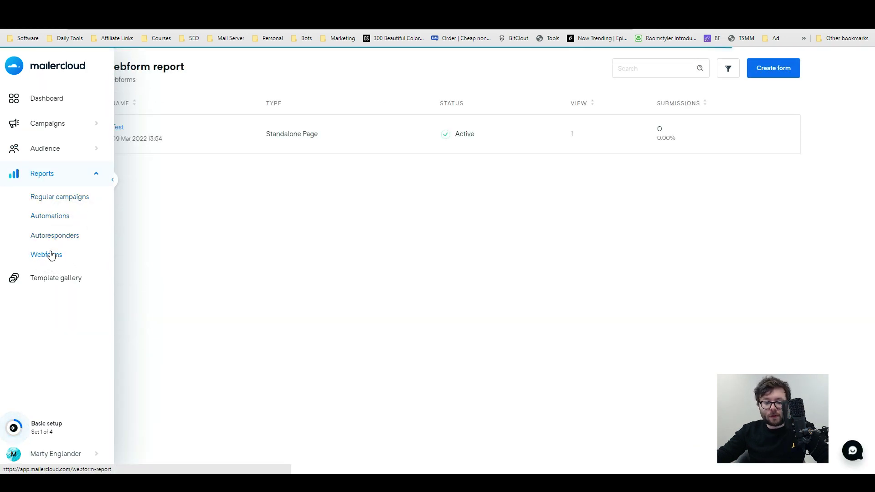